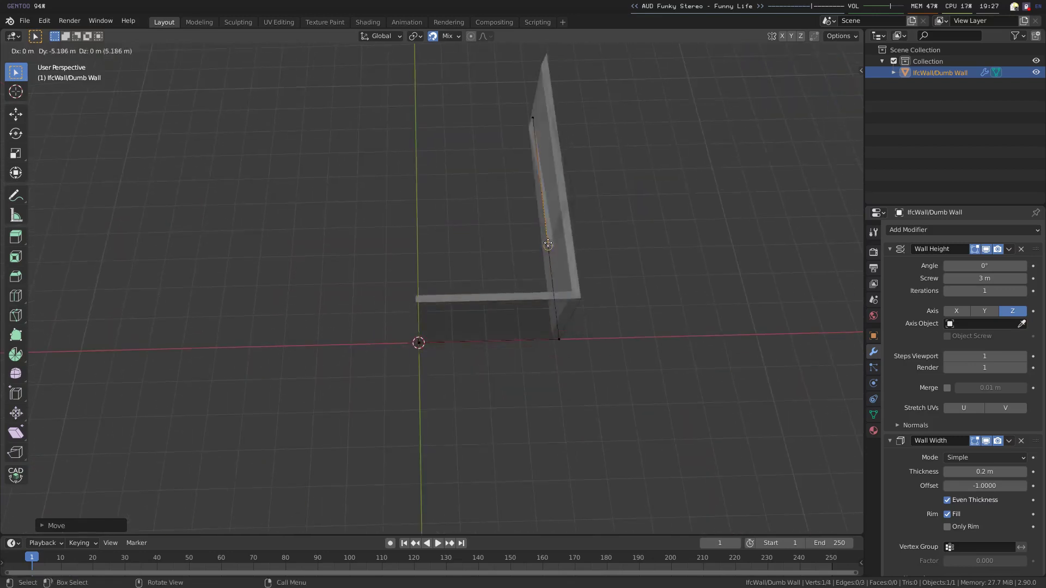
# Extrude the wall's base line along Y and X into a stepped outline, close the loop at the origin vertex and leave Edit Mode
pyautogui.click(470, 228)
pyautogui.rightClick(479, 196)
pyautogui.press('e')
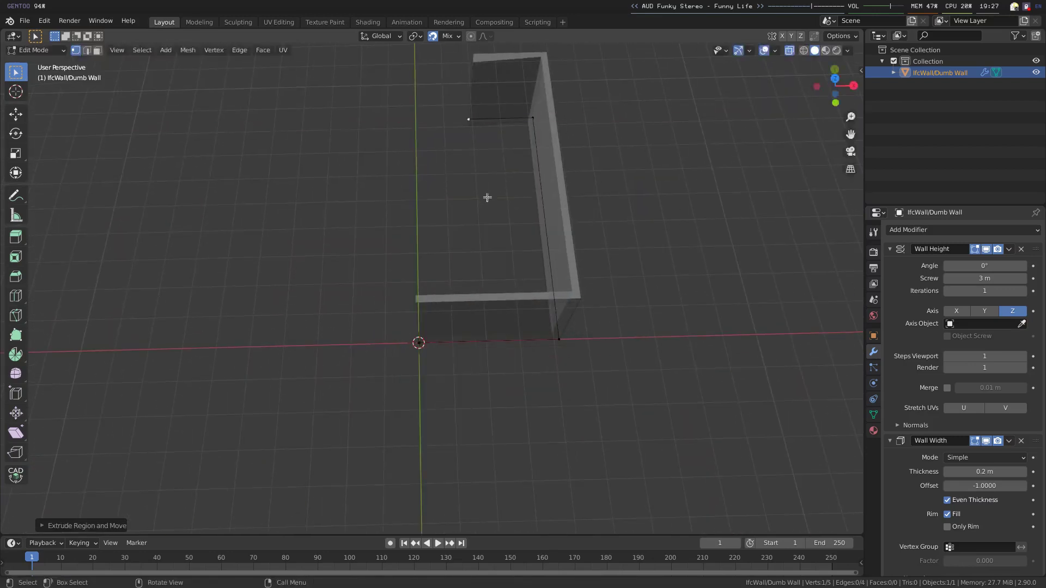
pyautogui.press('x')
pyautogui.click(419, 342)
pyautogui.keyDown('shift'); pyautogui.click(419, 342); pyautogui.keyUp('shift')
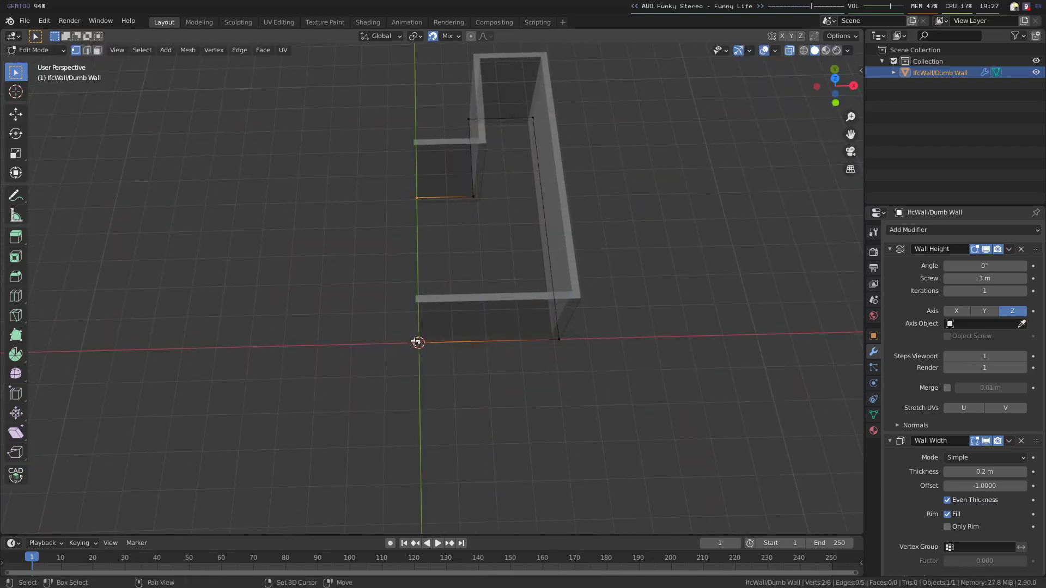
pyautogui.press('f')
pyautogui.press('Tab')
pyautogui.keyDown('shift'); pyautogui.moveTo(512, 288); pyautogui.dragTo(454, 315, button='middle'); pyautogui.keyUp('shift')
pyautogui.hotkey('alt', 'a')
pyautogui.hotkey('alt', 'z')
# Place the 3D cursor at the base of the front wall and add a Dumb Door there
pyautogui.click(452, 36)
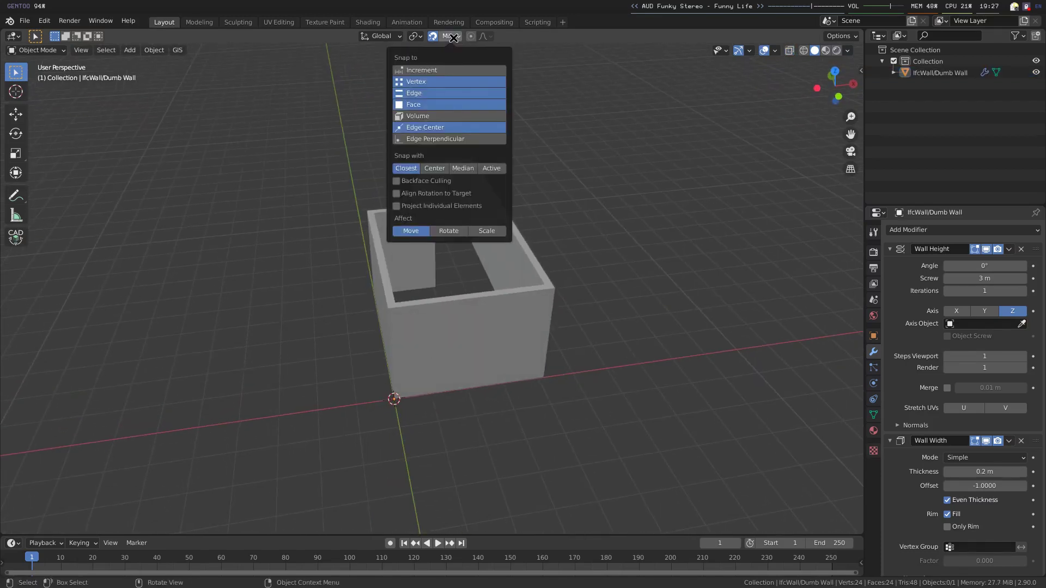
pyautogui.keyDown('shift'); pyautogui.moveTo(439, 379); pyautogui.dragTo(437, 383, button='right'); pyautogui.keyUp('shift')
pyautogui.hotkey('shift', 'a')
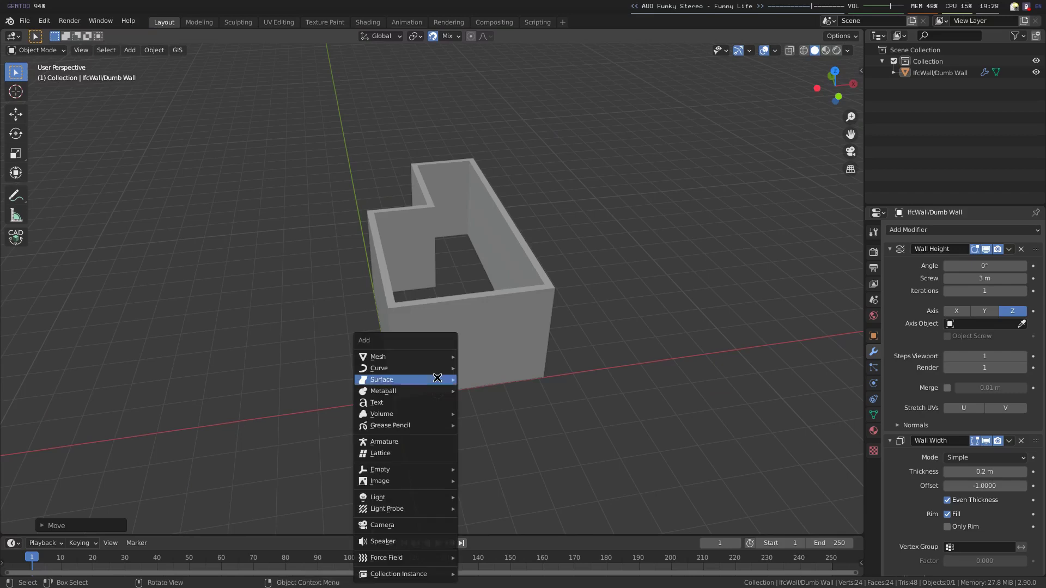
pyautogui.moveTo(446, 354)
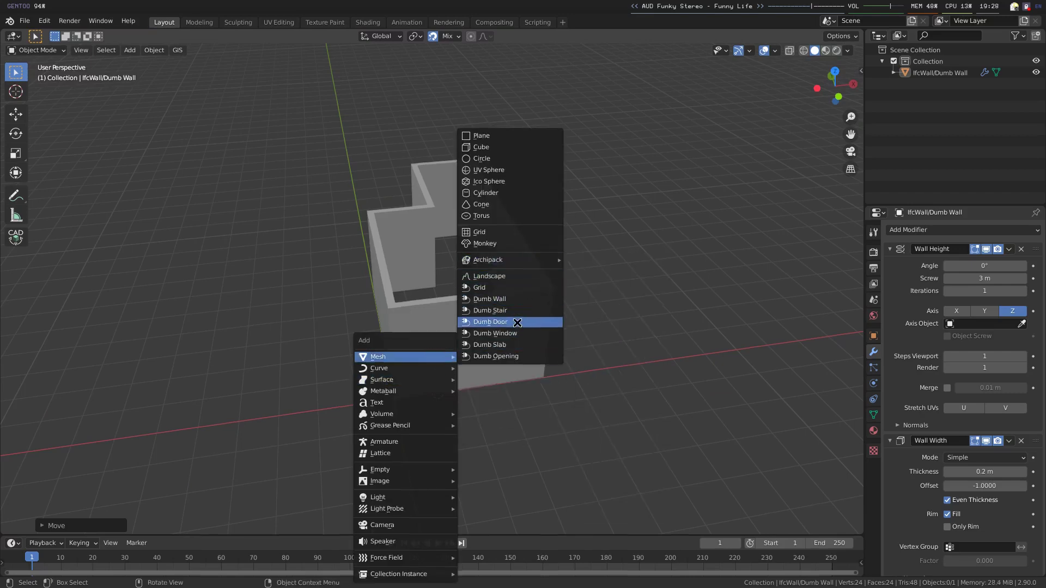
pyautogui.click(490, 321)
pyautogui.click(496, 327)
pyautogui.moveTo(498, 330); pyautogui.dragTo(525, 301, button='middle')
pyautogui.scroll(2, 533, 304)
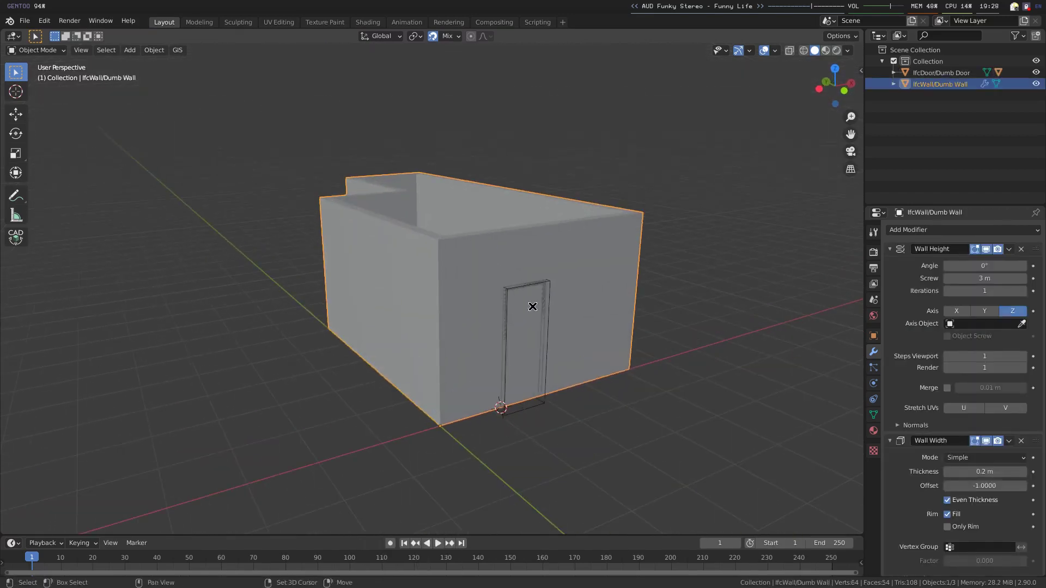
# Cut an opening for the door in the wall with Add Opening, leaving nothing selected
pyautogui.keyDown('shift'); pyautogui.click(539, 303); pyautogui.keyUp('shift')
pyautogui.press('q')
pyautogui.click(538, 302)
pyautogui.hotkey('alt', 'a')
pyautogui.moveTo(538, 303); pyautogui.dragTo(460, 330, button='middle')
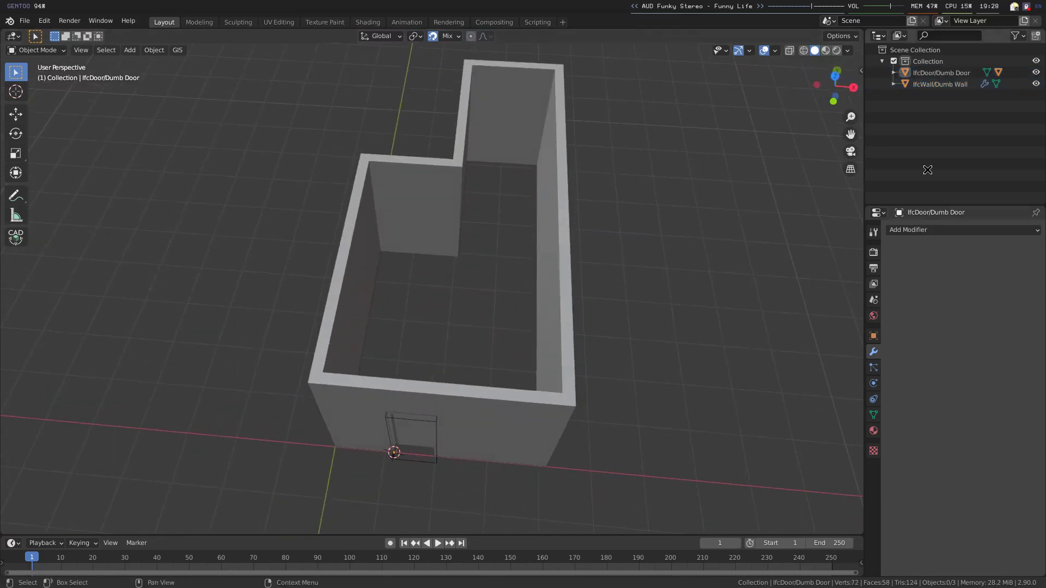
# Run the Quick Project Setup and move the door and wall into the ground floor storey collection
pyautogui.click(873, 300)
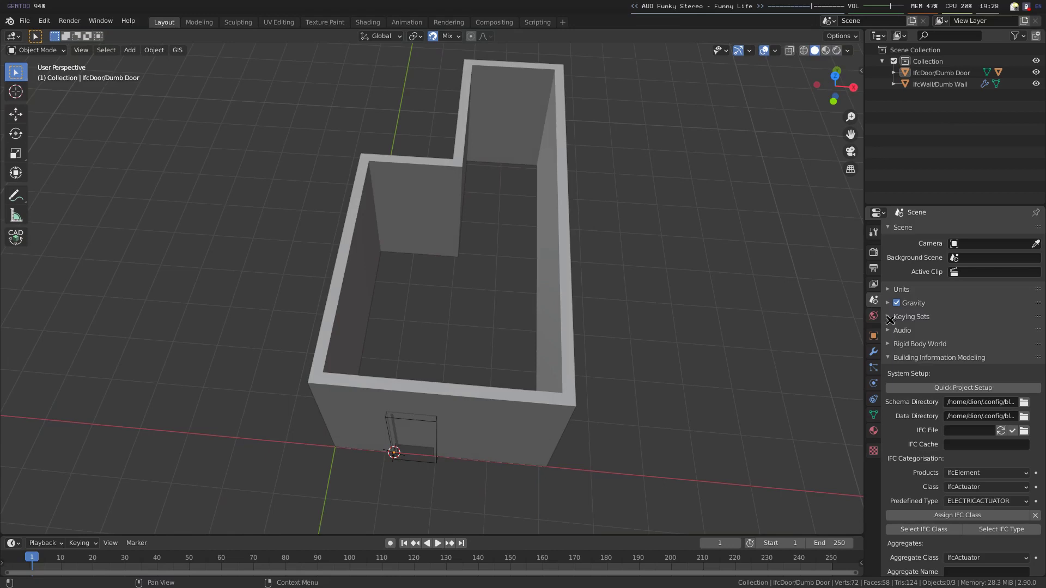
pyautogui.click(936, 387)
pyautogui.click(915, 72)
pyautogui.keyDown('ctrl'); pyautogui.click(940, 84); pyautogui.keyUp('ctrl')
pyautogui.moveTo(939, 73); pyautogui.dragTo(986, 130)
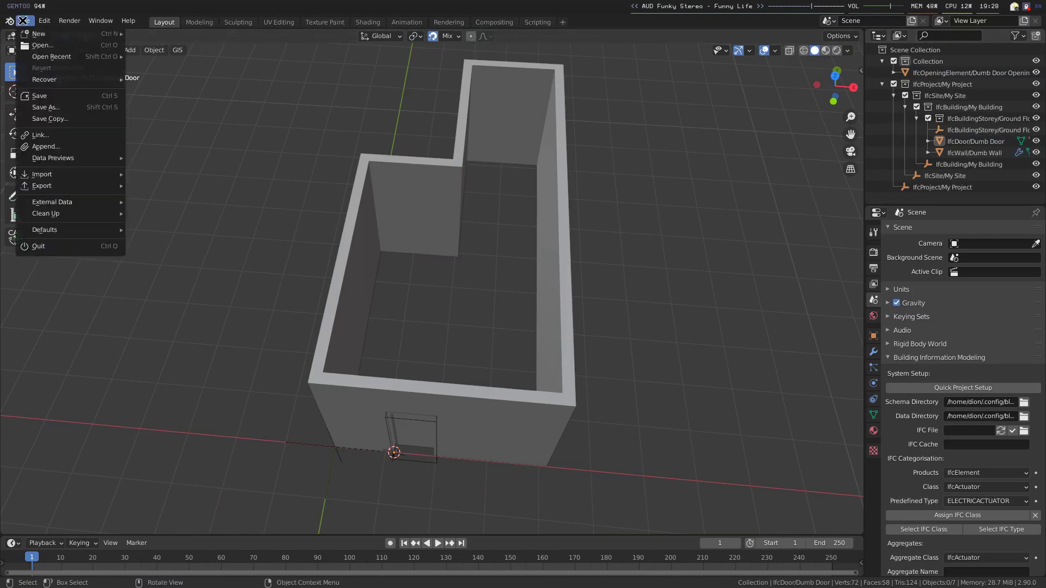
# Export the model as an IFC file named test
pyautogui.click(23, 21)
pyautogui.click(185, 315)
pyautogui.click(437, 459)
pyautogui.write('test')
pyautogui.press('Return')
pyautogui.click(786, 459)
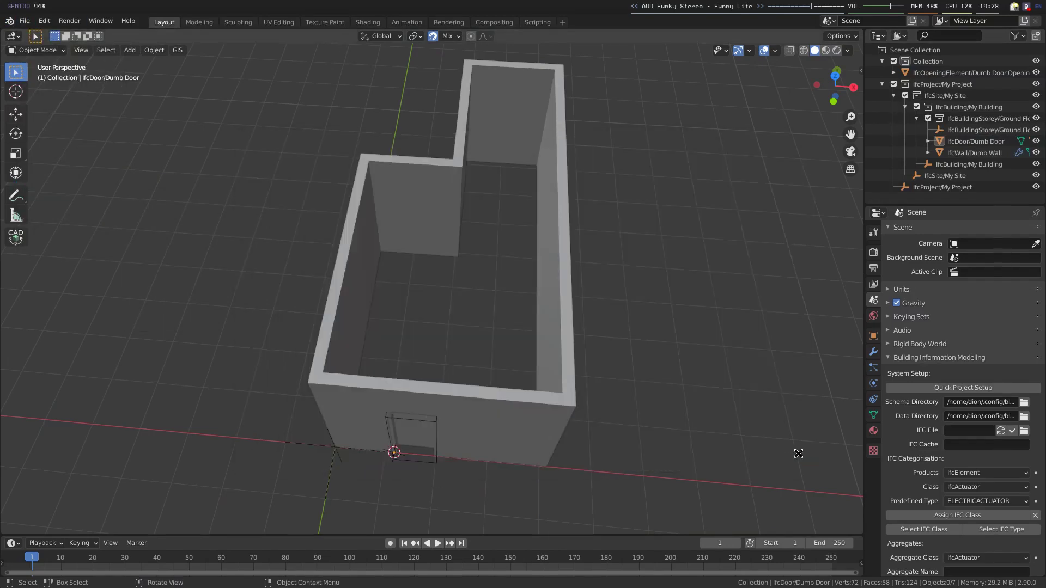
# Use test.ifc as the IFC file for SVG drawings and add a new drawing
pyautogui.click(873, 268)
pyautogui.scroll(-10, 924, 436)
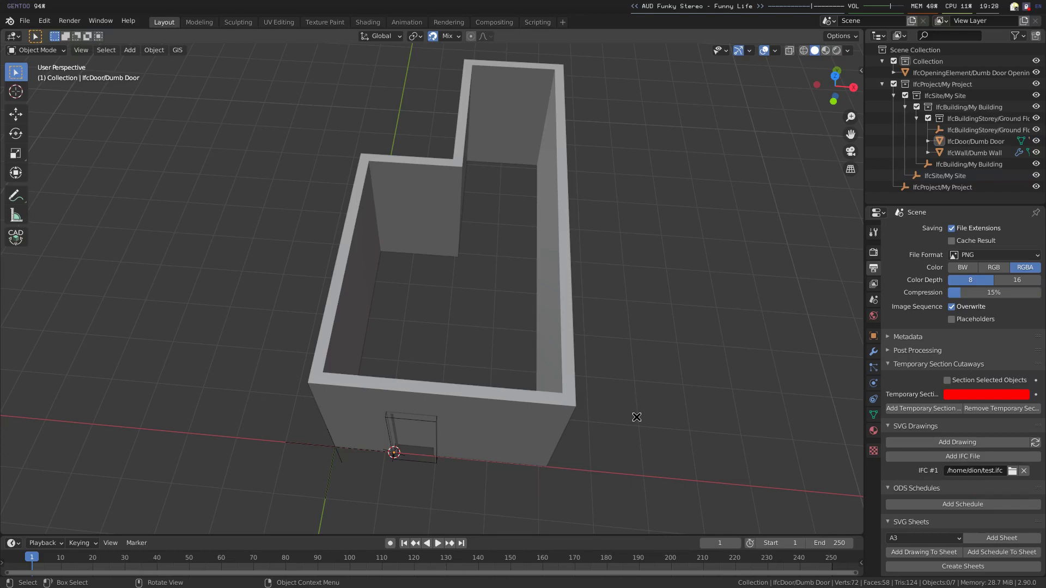
pyautogui.press('n')
pyautogui.click(856, 270)
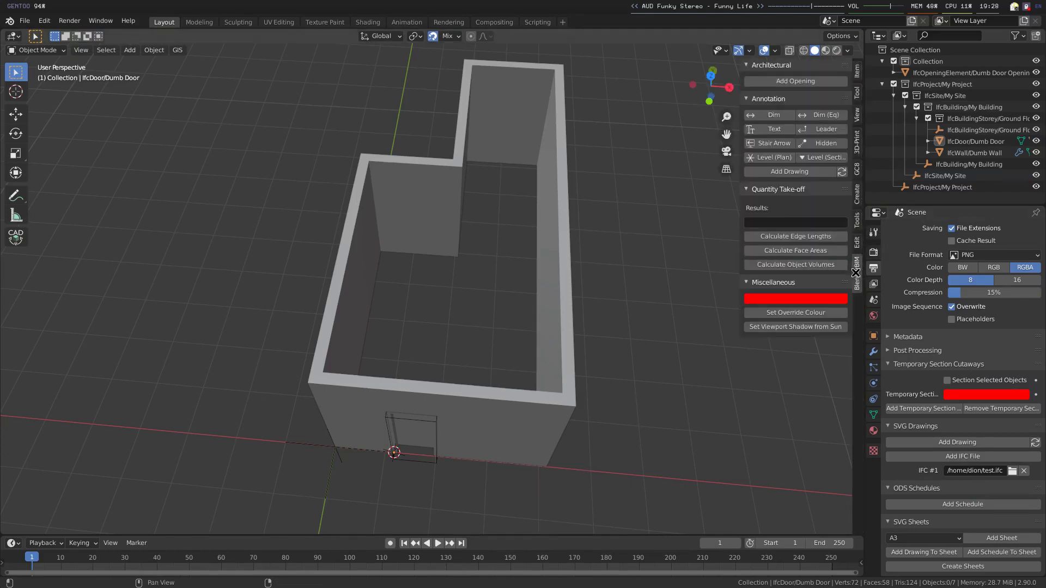
pyautogui.click(789, 172)
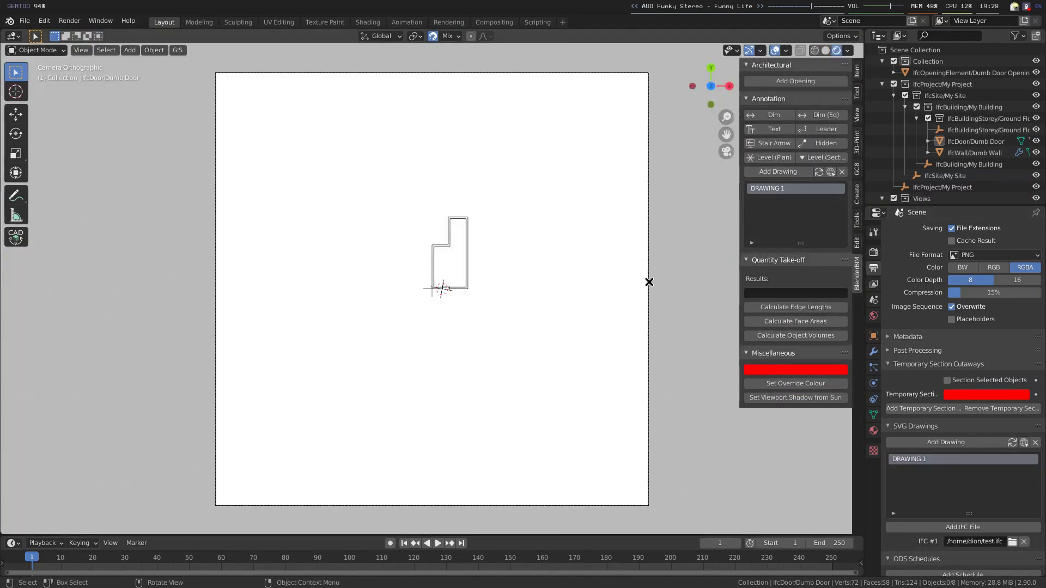
# Set the new drawing camera's orthographic scale to 11.8
pyautogui.click(873, 384)
pyautogui.moveTo(993, 276); pyautogui.dragTo(931, 276)
pyautogui.scroll(-1, 607, 355)
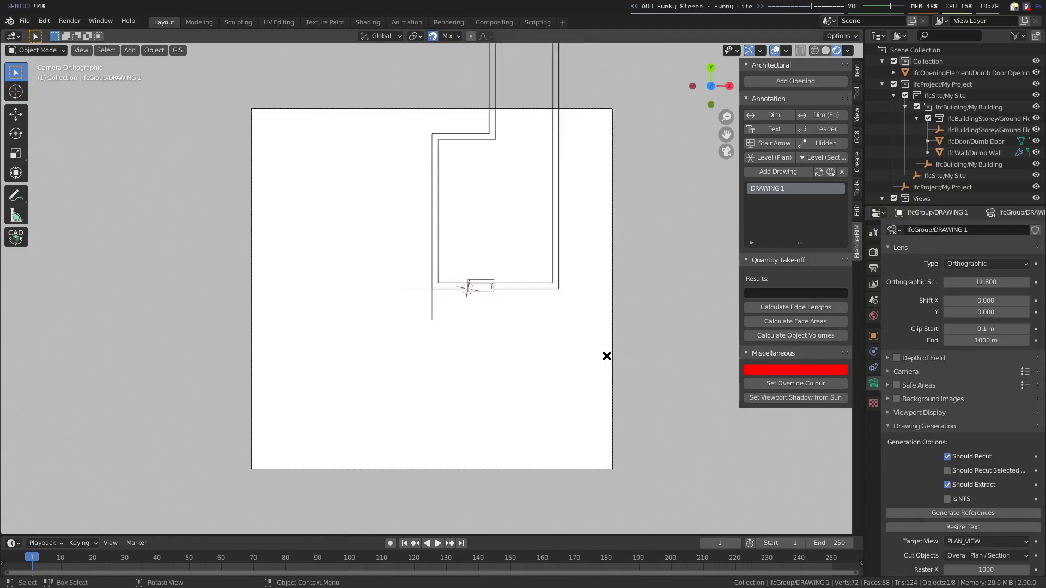
# Turn off snapping and move the drawing camera so the whole floor plan lies centred within its frame
pyautogui.scroll(-1, 606, 356)
pyautogui.keyDown('shift'); pyautogui.moveTo(635, 348); pyautogui.dragTo(592, 408, button='middle'); pyautogui.keyUp('shift')
pyautogui.hotkey('shift', 'Tab')
pyautogui.press('g')
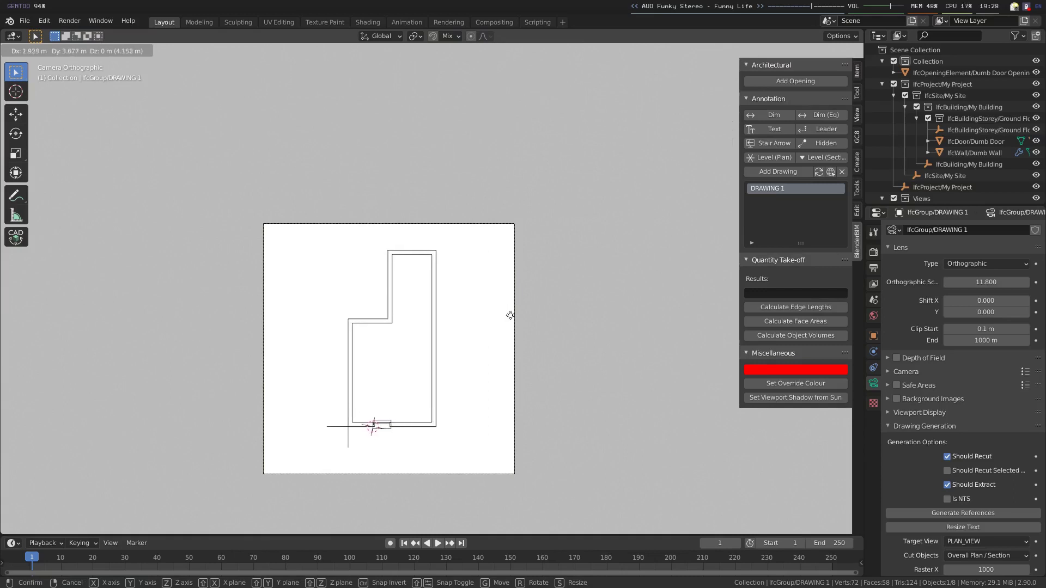
pyautogui.click(509, 310)
pyautogui.hotkey('alt', 'a')
pyautogui.scroll(1, 429, 399)
pyautogui.moveTo(432, 398)
pyautogui.keyDown('shift'); pyautogui.mouseDown(button='middle')
pyautogui.moveTo(457, 358)
pyautogui.moveTo(521, 321)
pyautogui.moveTo(463, 292)
pyautogui.mouseUp(button='middle'); pyautogui.keyUp('shift')
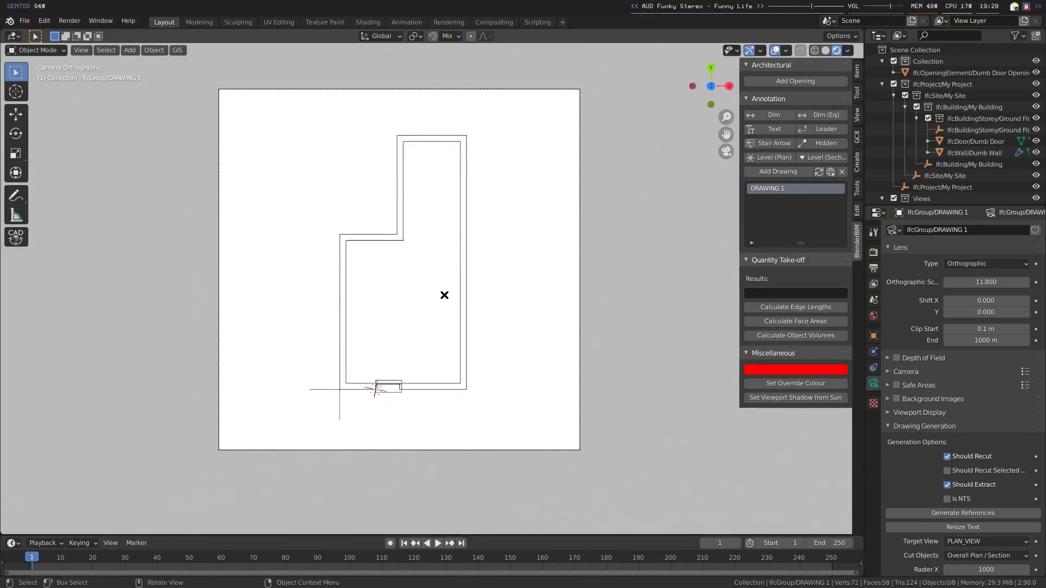
# Generate the SVG of the plan drawing with Create Drawing and return to Blender
pyautogui.rightClick(445, 295)
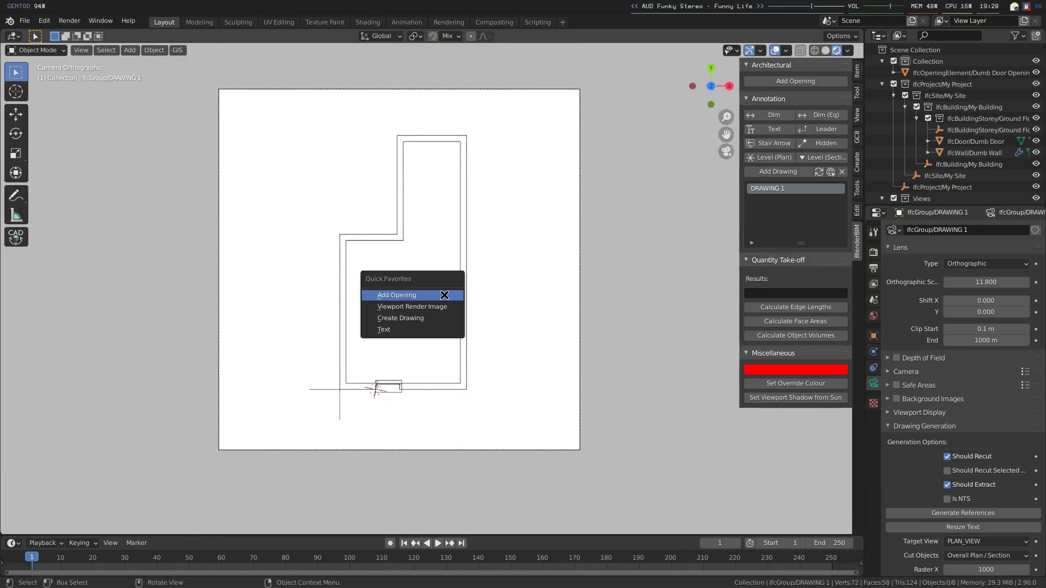
pyautogui.click(440, 318)
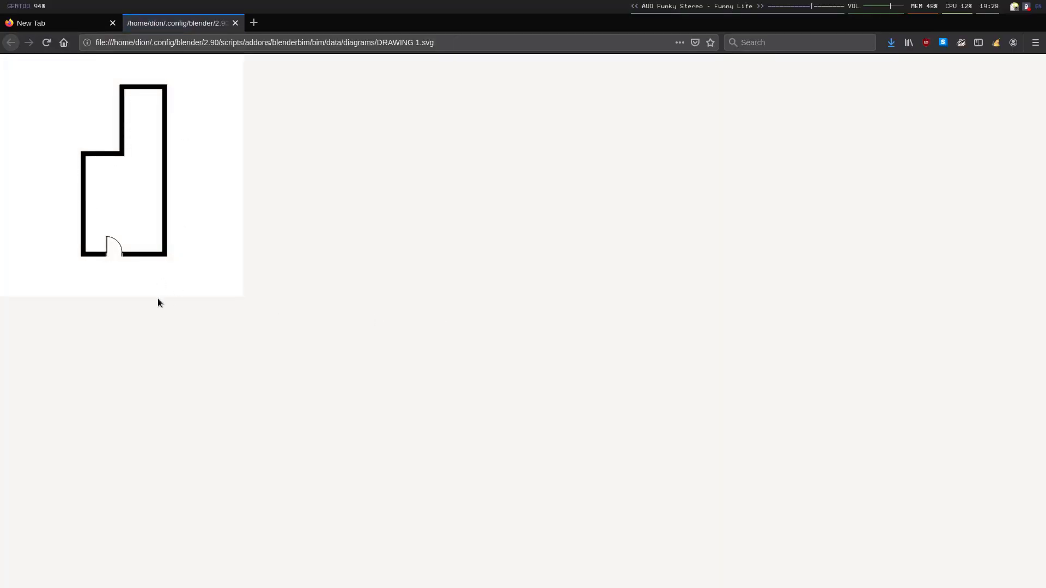
pyautogui.hotkey('alt', 'Tab')
# Review the camera's drawing generation settings and the door symbol in the generated plan SVG
pyautogui.click(778, 80)
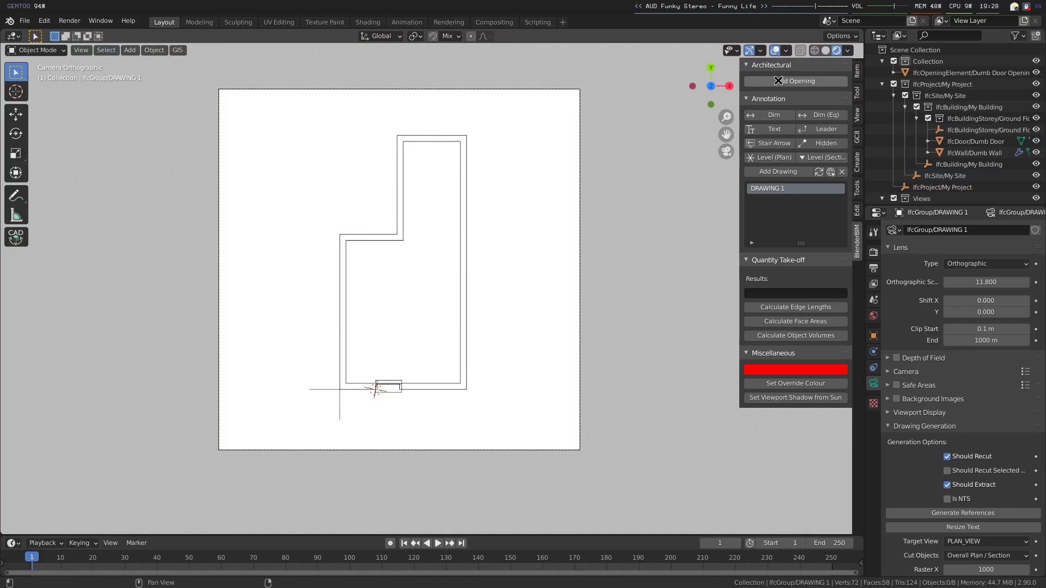
pyautogui.scroll(-10, 979, 461)
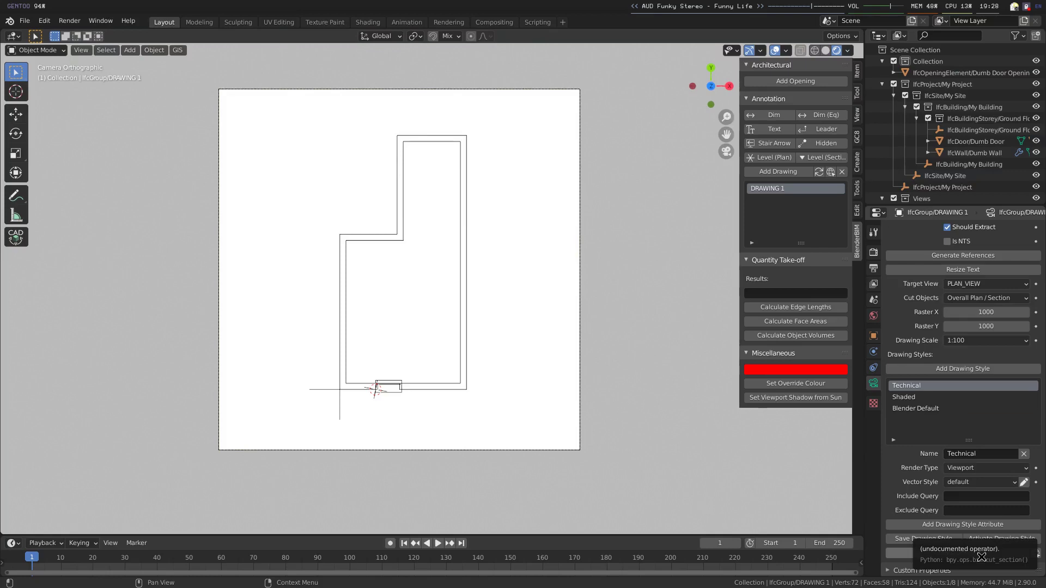
pyautogui.press('super+2')
pyautogui.press('super+3')
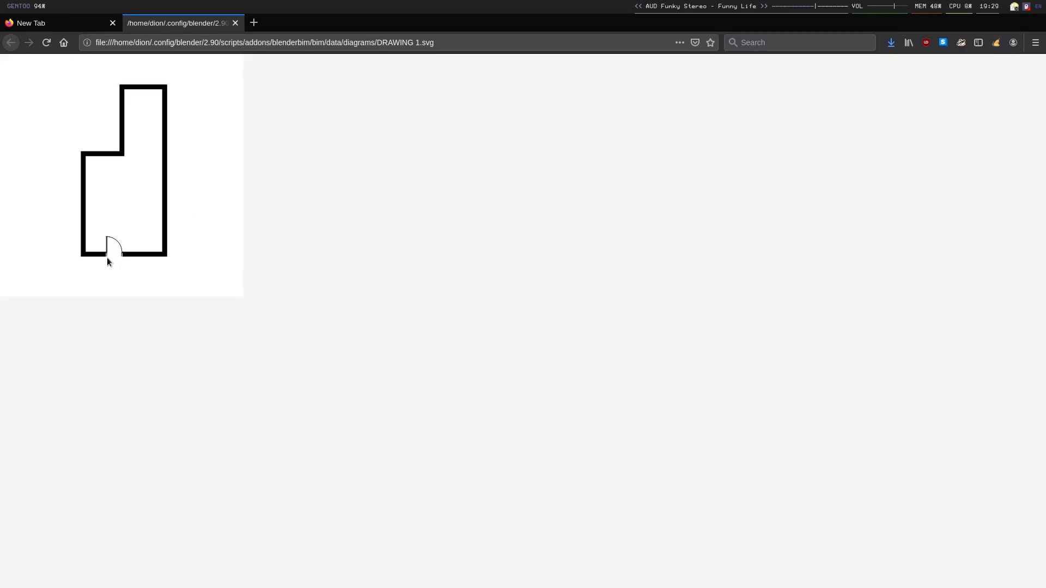
pyautogui.press('super+3')
# Show the model in solid shading from an angled view, select the door and examine its IFC representations
pyautogui.moveTo(420, 364); pyautogui.dragTo(442, 279, button='middle')
pyautogui.click(826, 50)
pyautogui.scroll(-8, 360, 287)
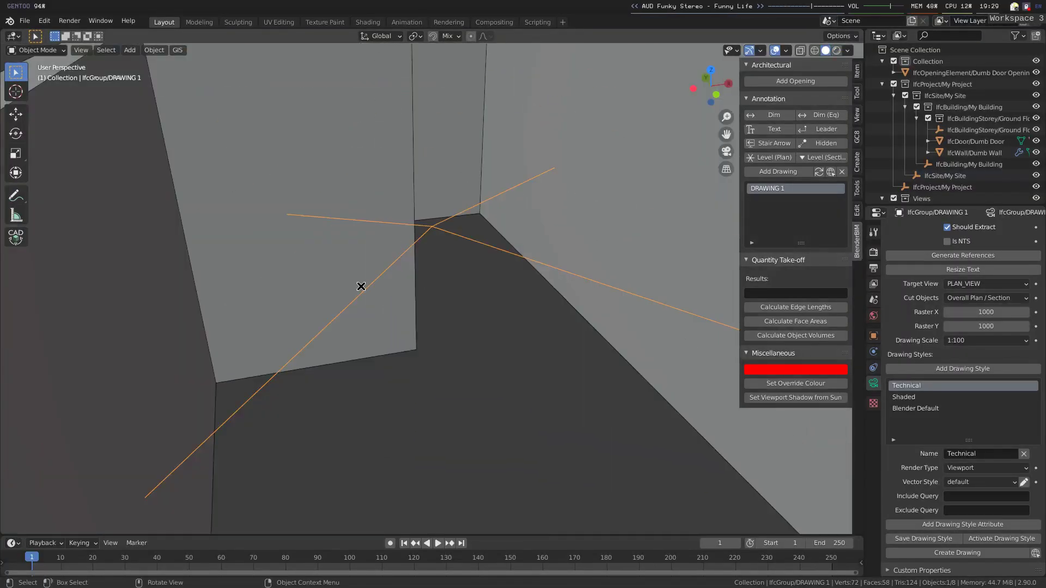
pyautogui.click(478, 397)
pyautogui.click(873, 336)
pyautogui.scroll(-10, 956, 476)
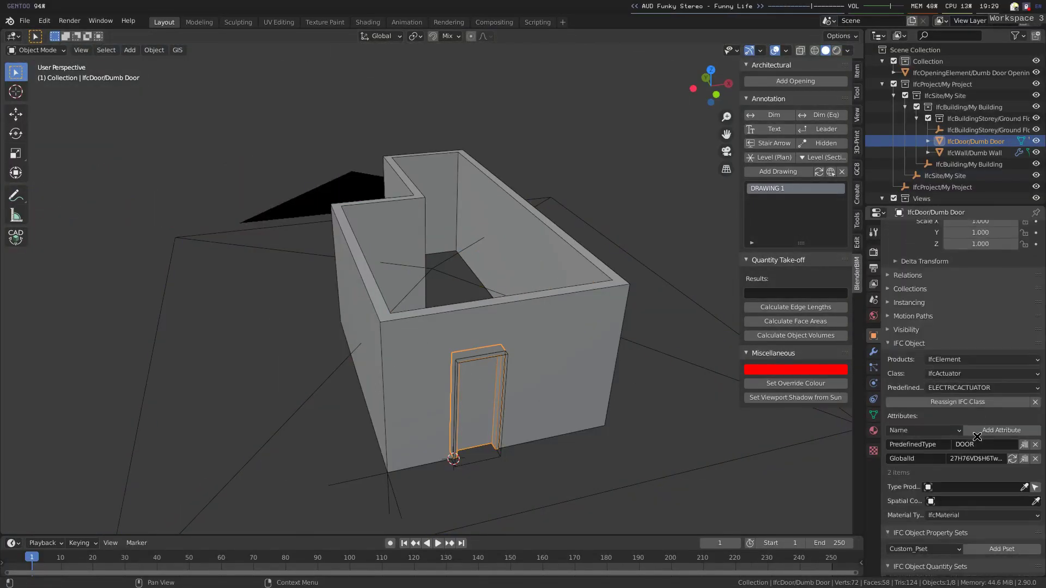
pyautogui.click(950, 489)
pyautogui.scroll(-2, 951, 486)
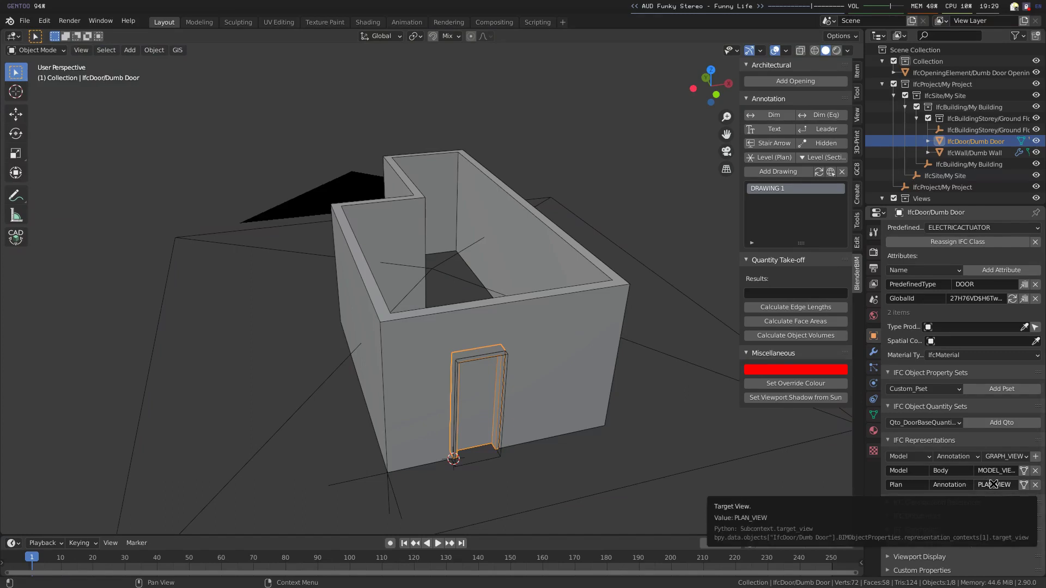
pyautogui.scroll(-1, 719, 309)
# Select the DRAWING 1 camera and check its target view in the drawing generation settings
pyautogui.click(719, 308)
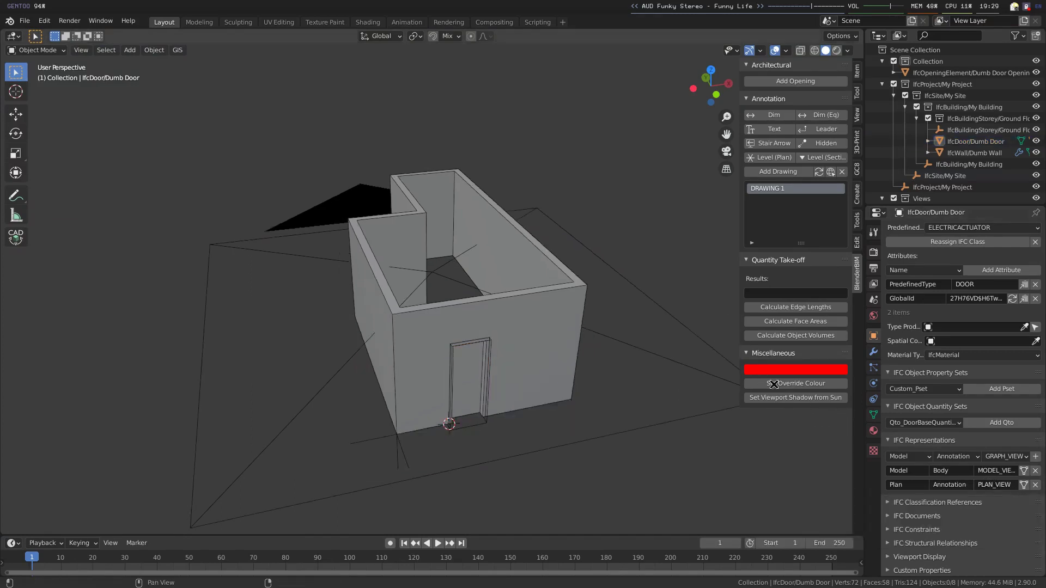
pyautogui.click(700, 332)
pyautogui.click(875, 384)
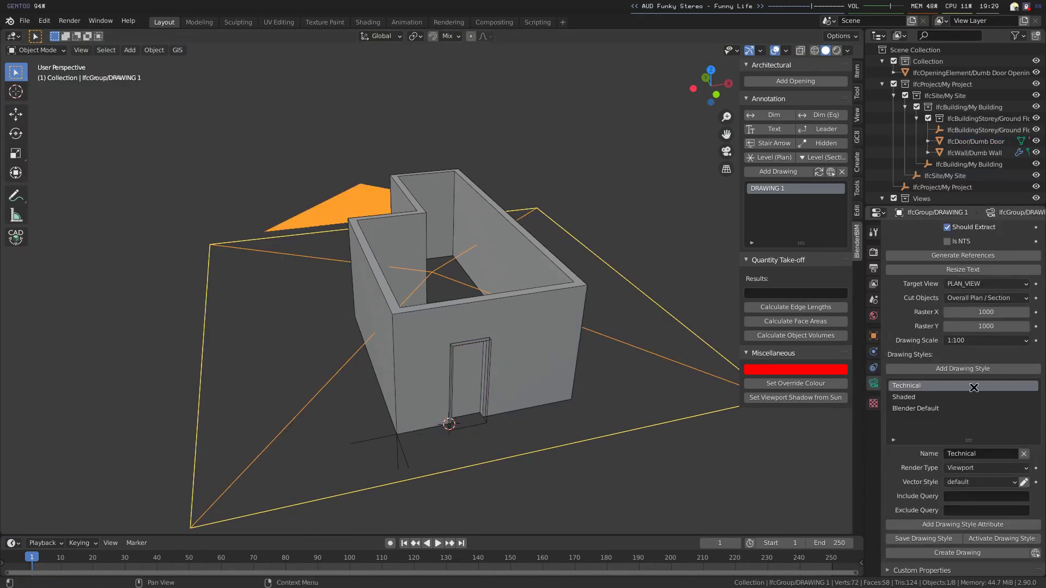
# Switch the door to its Plan Annotation representation and inspect it with X-ray on
pyautogui.click(467, 366)
pyautogui.click(873, 335)
pyautogui.click(1025, 528)
pyautogui.moveTo(517, 416); pyautogui.dragTo(455, 414, button='middle')
pyautogui.hotkey('alt', 'z')
pyautogui.moveTo(315, 418); pyautogui.dragTo(393, 411, button='middle')
# Restore the door's Model Body representation, turn X-ray off and deselect everything
pyautogui.click(1025, 513)
pyautogui.moveTo(555, 411); pyautogui.dragTo(512, 384, button='middle')
pyautogui.hotkey('alt', 'z')
pyautogui.moveTo(606, 376); pyautogui.dragTo(497, 378, button='middle')
pyautogui.hotkey('alt', 'a')
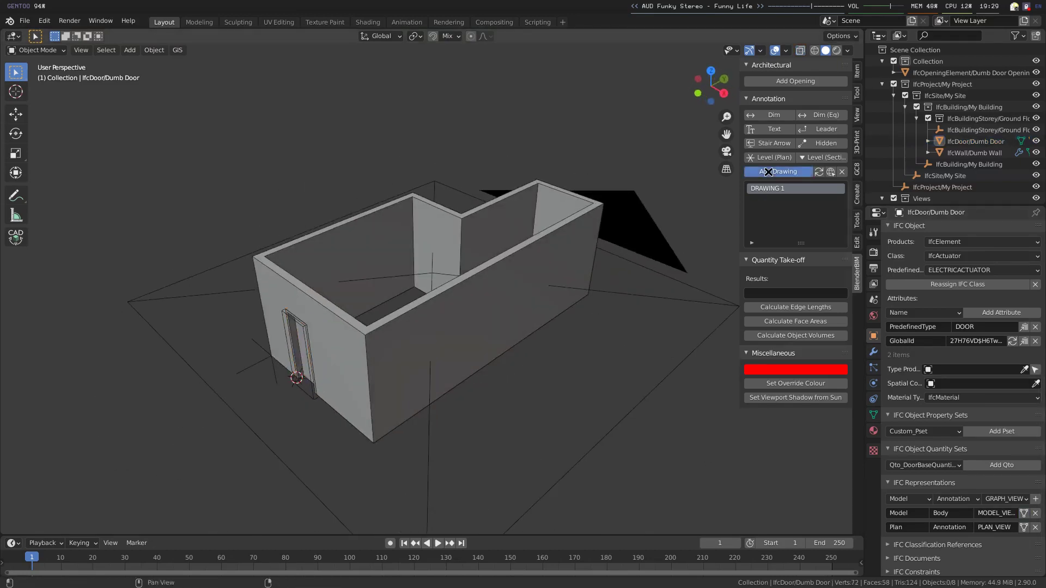
# Add a second drawing and set the viewport to solid shading
pyautogui.click(768, 172)
pyautogui.click(577, 253)
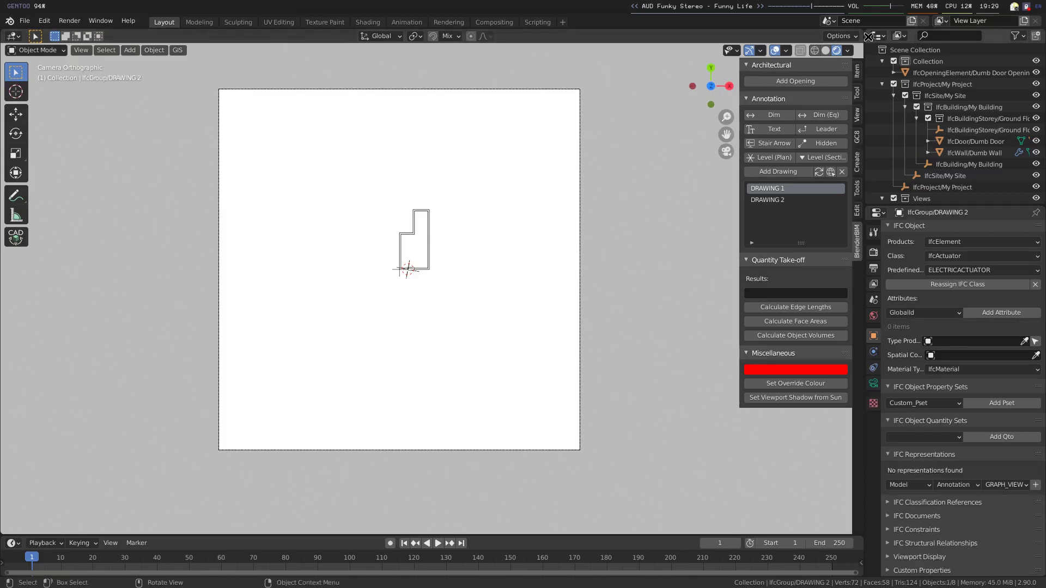
pyautogui.click(827, 51)
# Rotate the DRAWING 2 camera 90° in the right side view and move it along Y in front of the door wall
pyautogui.press('KP_1')
pyautogui.press('KP_3')
pyautogui.write('r')
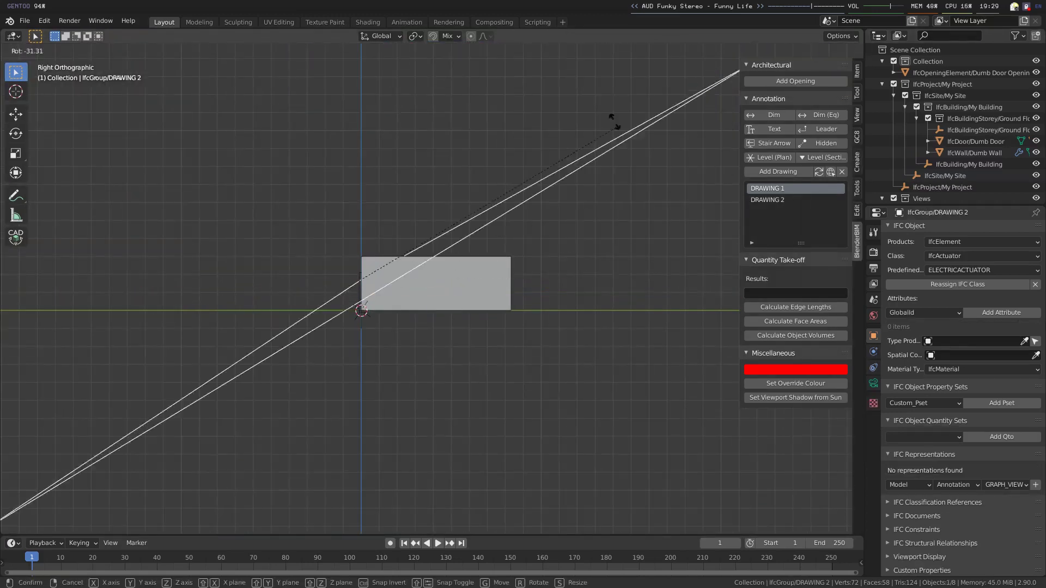
pyautogui.write('90')
pyautogui.press('Return')
pyautogui.press('g')
pyautogui.press('y')
pyautogui.click(444, 158)
pyautogui.press('KP_0')
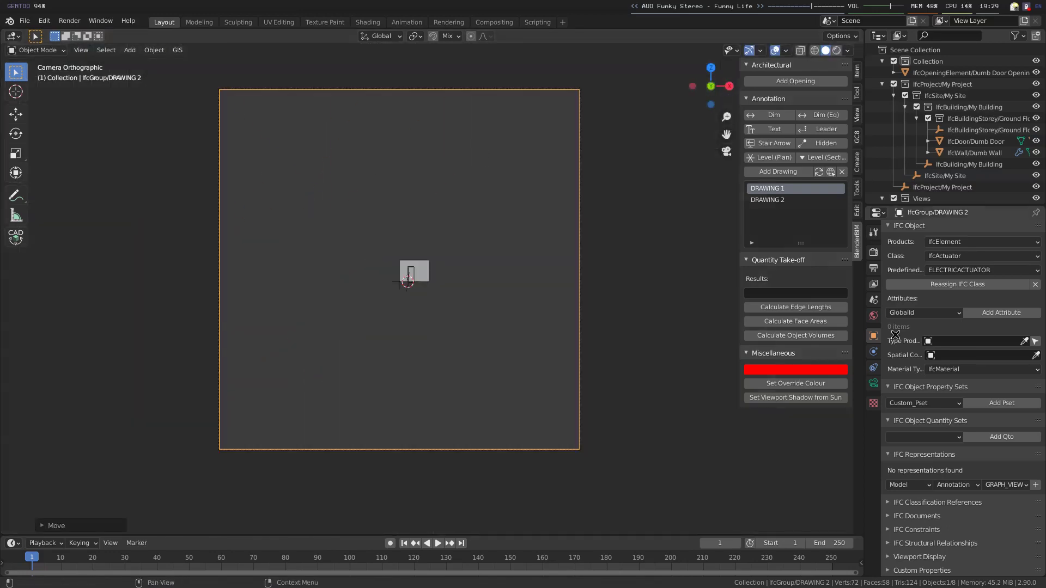
# Set the DRAWING 2 camera's orthographic scale to 9.8 and move it along X to centre the front wall
pyautogui.click(876, 384)
pyautogui.scroll(10, 979, 267)
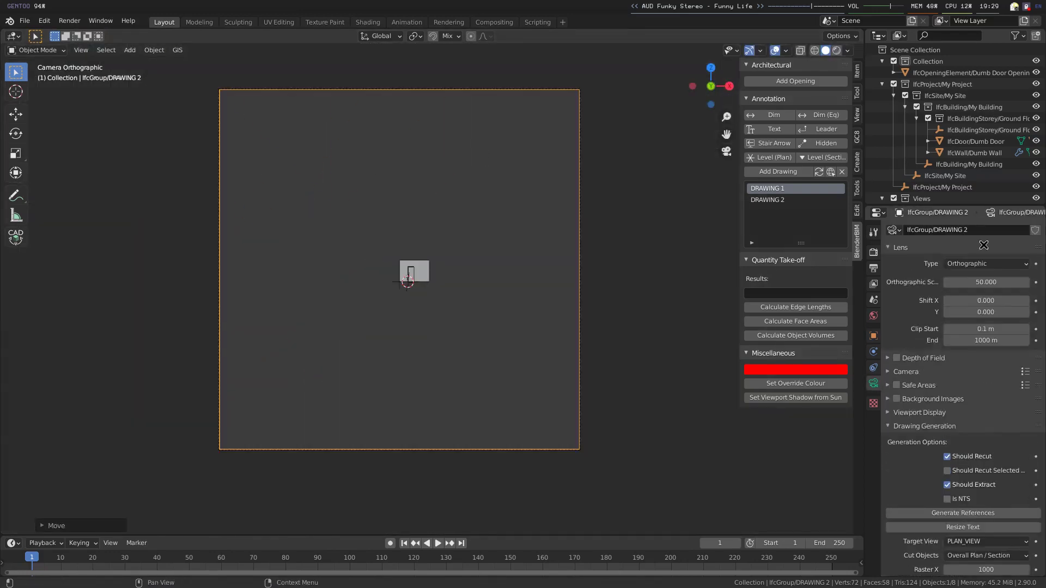
pyautogui.moveTo(990, 284); pyautogui.dragTo(771, 284)
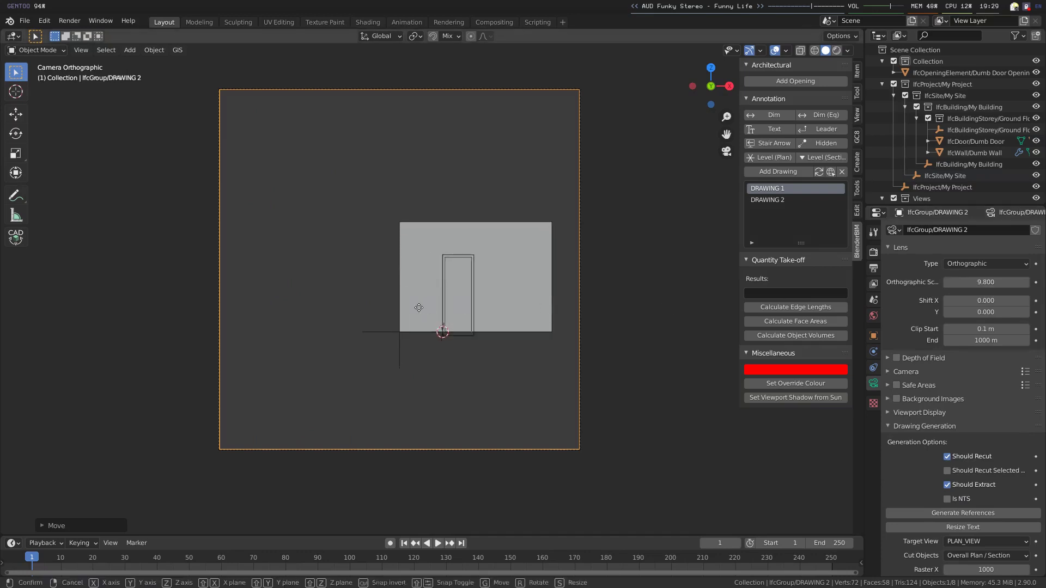
pyautogui.press('g')
pyautogui.press('x')
pyautogui.click(473, 308)
# Set the DRAWING 2 target view to ELEVATION_VIEW and generate its SVG with Create Drawing
pyautogui.scroll(-5, 970, 382)
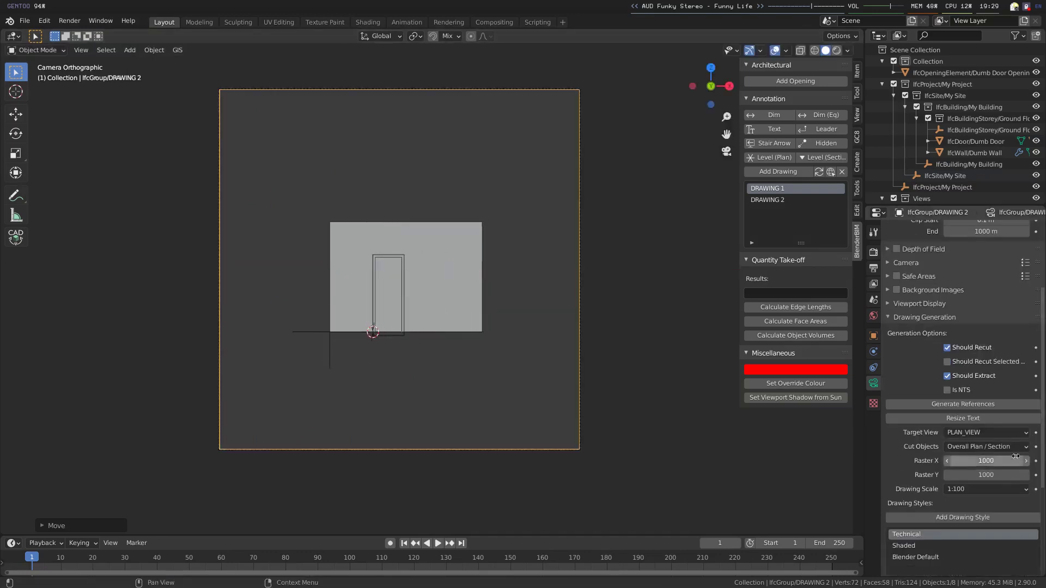
pyautogui.click(986, 432)
pyautogui.click(987, 458)
pyautogui.press('q')
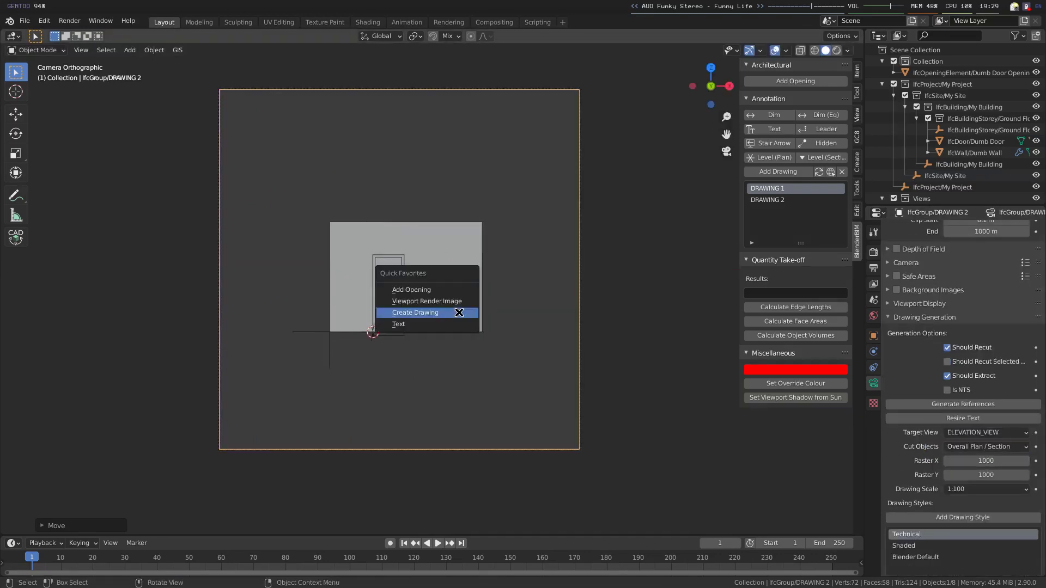
pyautogui.click(459, 313)
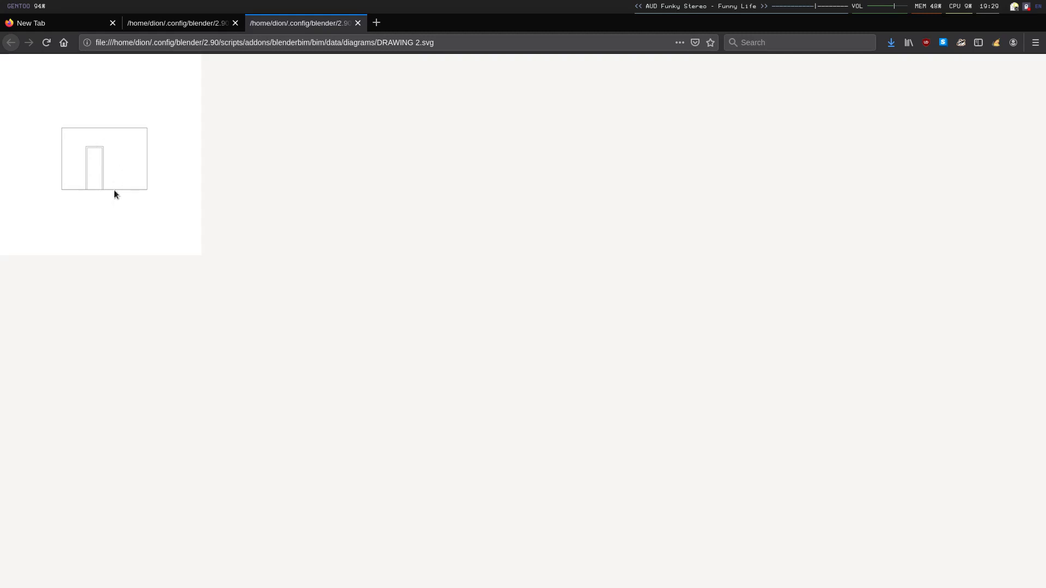
# Switch back to Blender, activate DRAWING 1, use solid shading and place the 3D cursor on the inner face of the long outer wall
pyautogui.hotkey('alt', 'Tab')
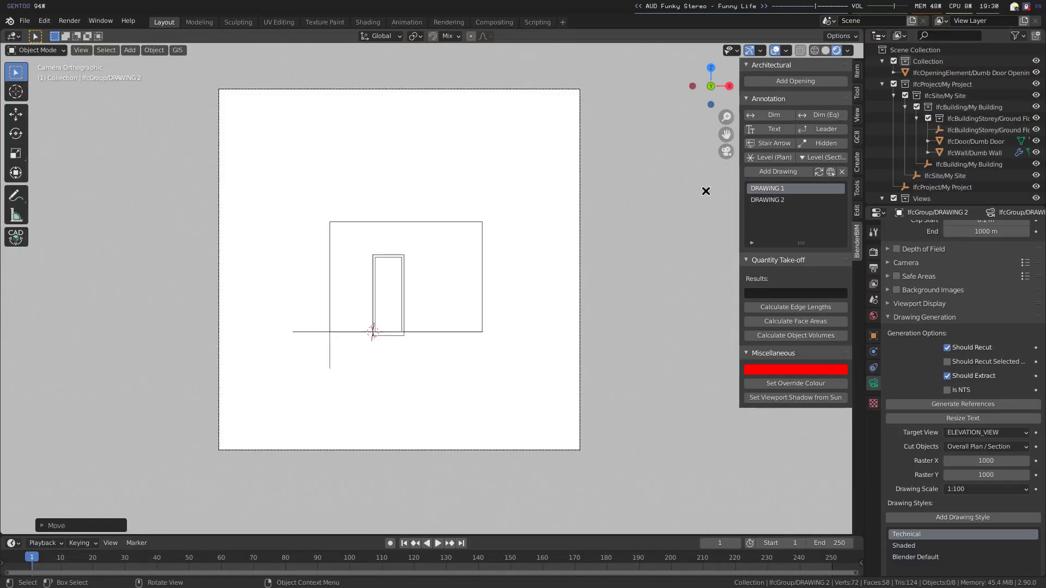
pyautogui.click(773, 192)
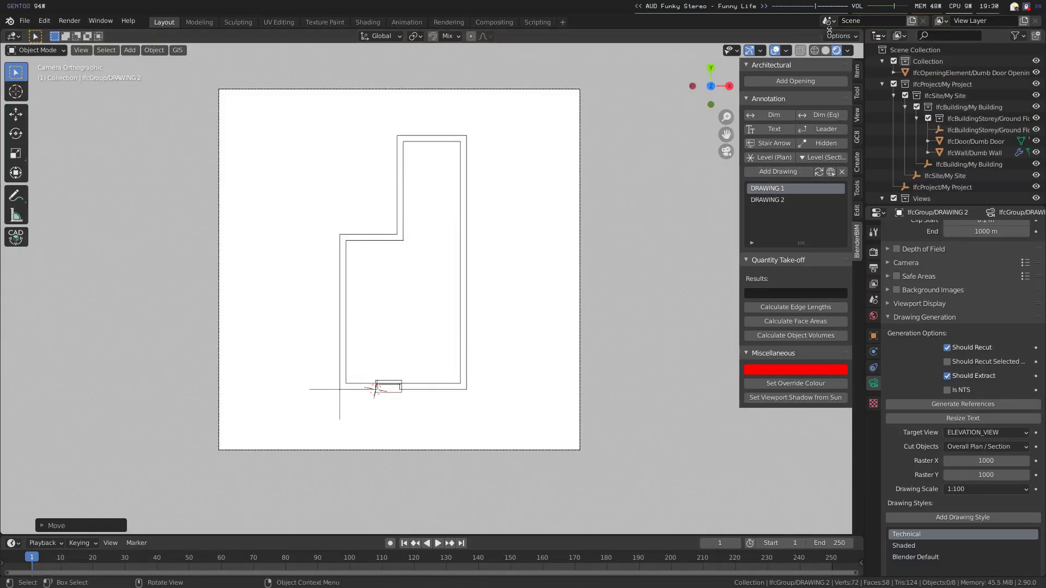
pyautogui.click(827, 50)
pyautogui.moveTo(392, 307); pyautogui.dragTo(383, 268, button='middle')
pyautogui.scroll(-7, 382, 261)
pyautogui.keyDown('shift'); pyautogui.moveTo(345, 304); pyautogui.dragTo(272, 388, button='right'); pyautogui.keyUp('shift')
# Add a Dumb Wall at the 3D cursor and extend it along X to the opposite wall as a partition
pyautogui.hotkey('shift', 'a')
pyautogui.moveTo(288, 352)
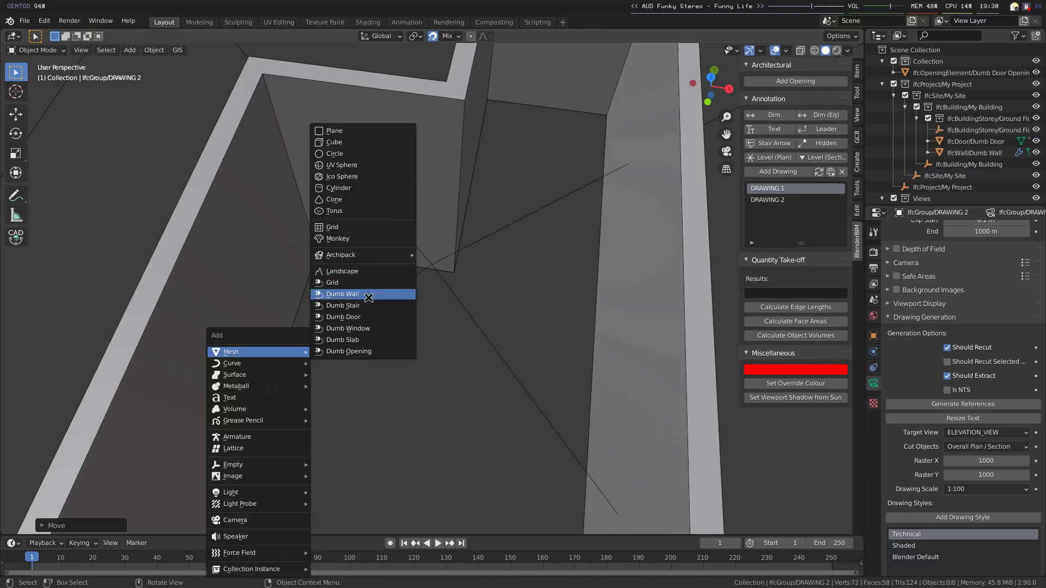
pyautogui.click(343, 294)
pyautogui.press('Tab')
pyautogui.press('e')
pyautogui.press('x')
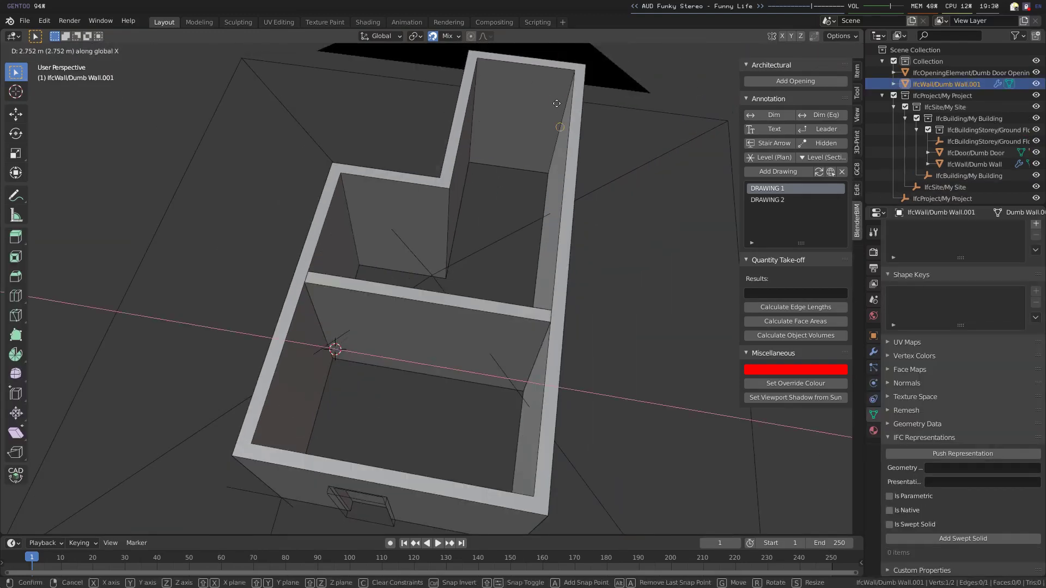
pyautogui.click(567, 80)
pyautogui.press('Tab')
pyautogui.moveTo(404, 294); pyautogui.dragTo(425, 264, button='middle')
pyautogui.hotkey('alt', 'a')
# Place the 3D cursor at the base of the front outer corner near the door and add a BIM Grid there
pyautogui.moveTo(429, 305); pyautogui.dragTo(428, 284, button='middle')
pyautogui.moveTo(296, 288); pyautogui.dragTo(331, 264, button='middle')
pyautogui.hotkey('shift', 'a')
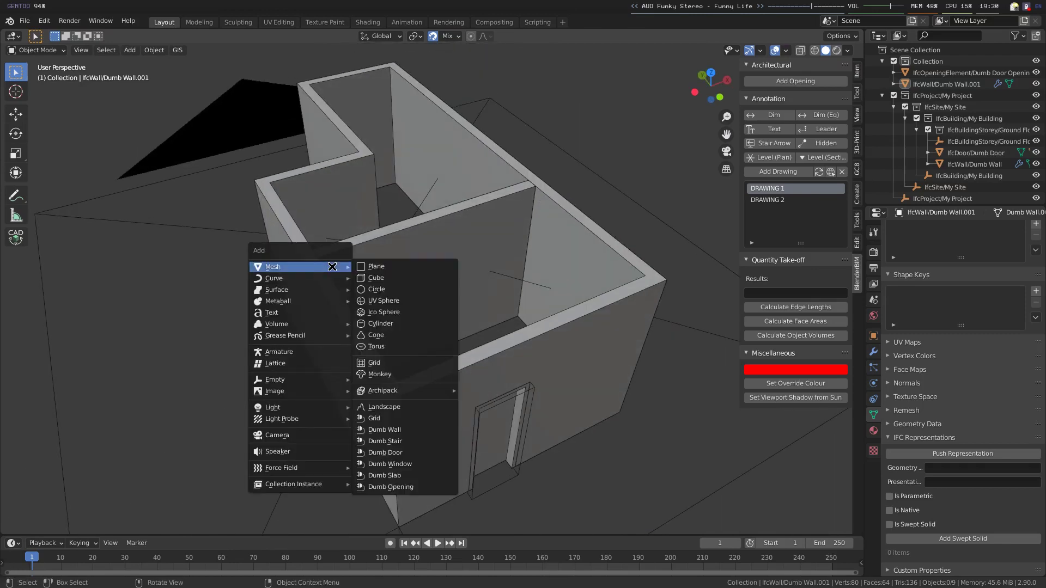
pyautogui.keyDown('shift'); pyautogui.moveTo(381, 515); pyautogui.dragTo(399, 522, button='right'); pyautogui.keyUp('shift')
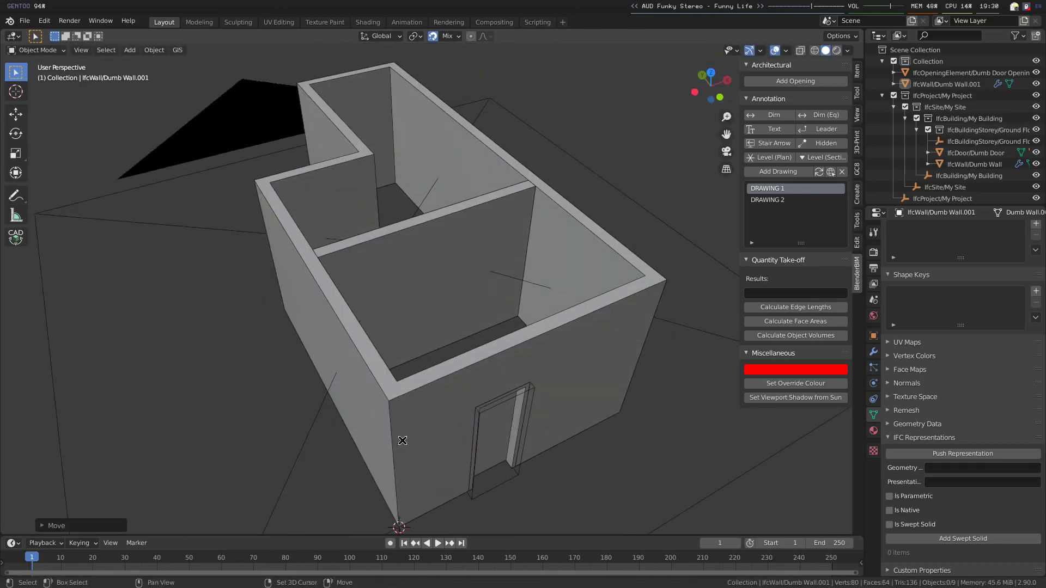
pyautogui.hotkey('shift', 'a')
pyautogui.moveTo(384, 355)
pyautogui.click(458, 287)
pyautogui.scroll(-6, 491, 284)
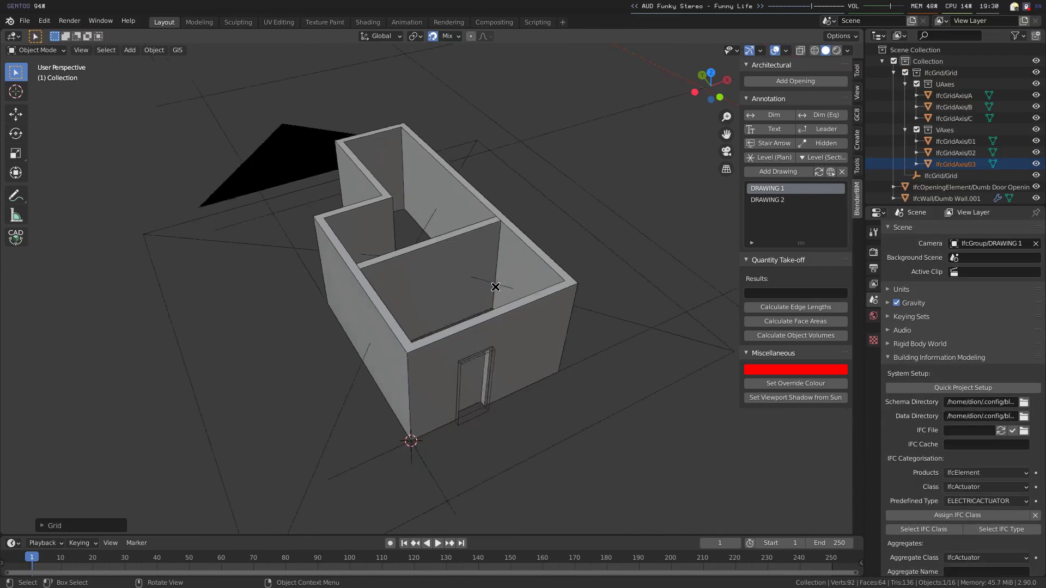
pyautogui.click(82, 529)
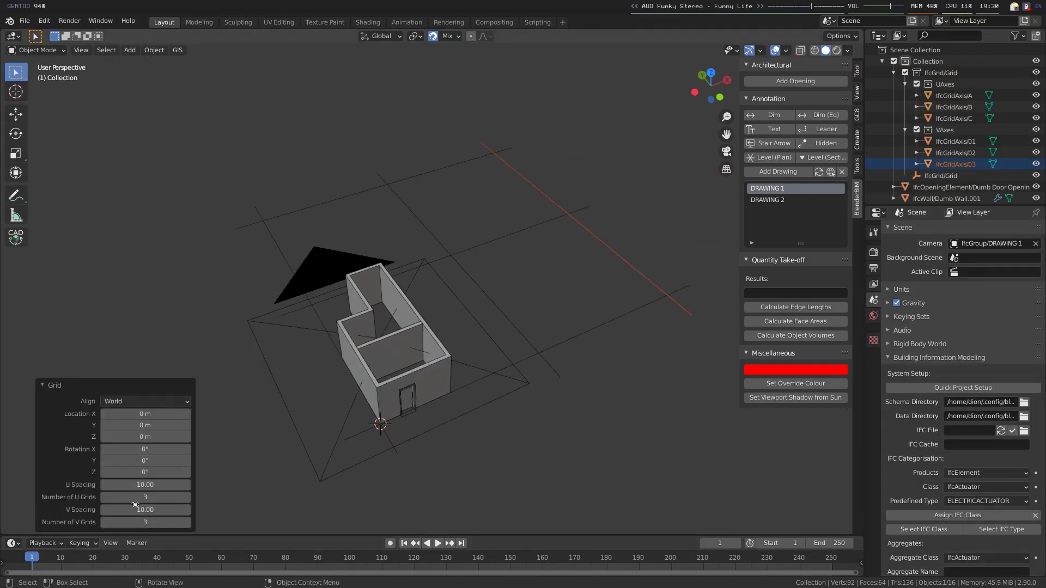
# Move grid axes 02 and 03 along X to align with the wall's step and the far outer wall
pyautogui.click(412, 200)
pyautogui.press('g')
pyautogui.press('x')
pyautogui.click(347, 273)
pyautogui.click(526, 180)
pyautogui.press('g')
pyautogui.press('x')
pyautogui.click(383, 263)
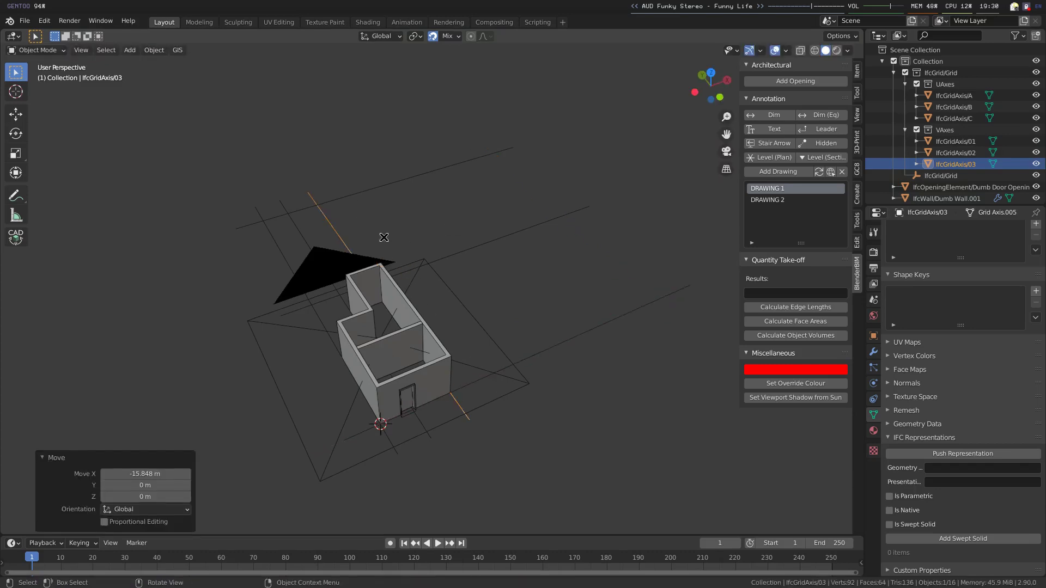
# Move grid axes B and C along Y to align with the stepped wall and the rear wall
pyautogui.click(511, 237)
pyautogui.press('g')
pyautogui.press('y')
pyautogui.click(335, 271)
pyautogui.click(255, 217)
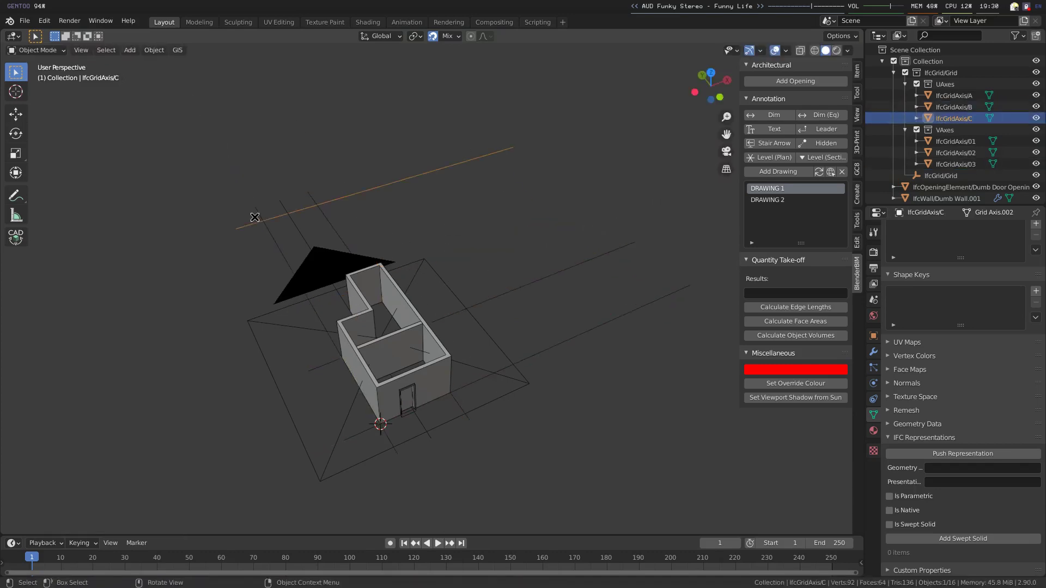
pyautogui.press('g')
pyautogui.press('y')
pyautogui.click(350, 272)
# Select all six grid axes and, in top view edit mode, shorten the rear ends of axes 01 to 03 along Y
pyautogui.moveTo(574, 276); pyautogui.dragTo(520, 330, button='middle')
pyautogui.moveTo(704, 171); pyautogui.dragTo(586, 456)
pyautogui.keyDown('shift'); pyautogui.scroll(3, 487, 162); pyautogui.keyUp('shift')
pyautogui.keyDown('shift'); pyautogui.moveTo(522, 168); pyautogui.dragTo(247, 203); pyautogui.keyUp('shift')
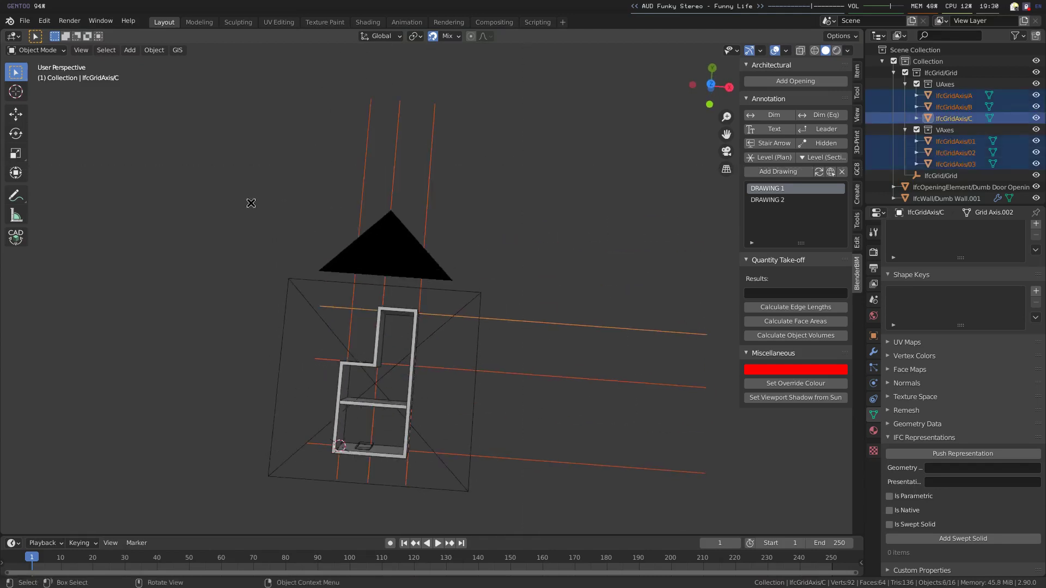
pyautogui.press('KP_7')
pyautogui.scroll(-5, 397, 231)
pyautogui.press('Tab')
pyautogui.moveTo(366, 175); pyautogui.dragTo(468, 219)
pyautogui.press('g')
pyautogui.press('y')
pyautogui.click(498, 277)
# Pull the remaining grid axis ends in along X and Y so they overhang the building only slightly, leaving edit mode when done
pyautogui.press('g')
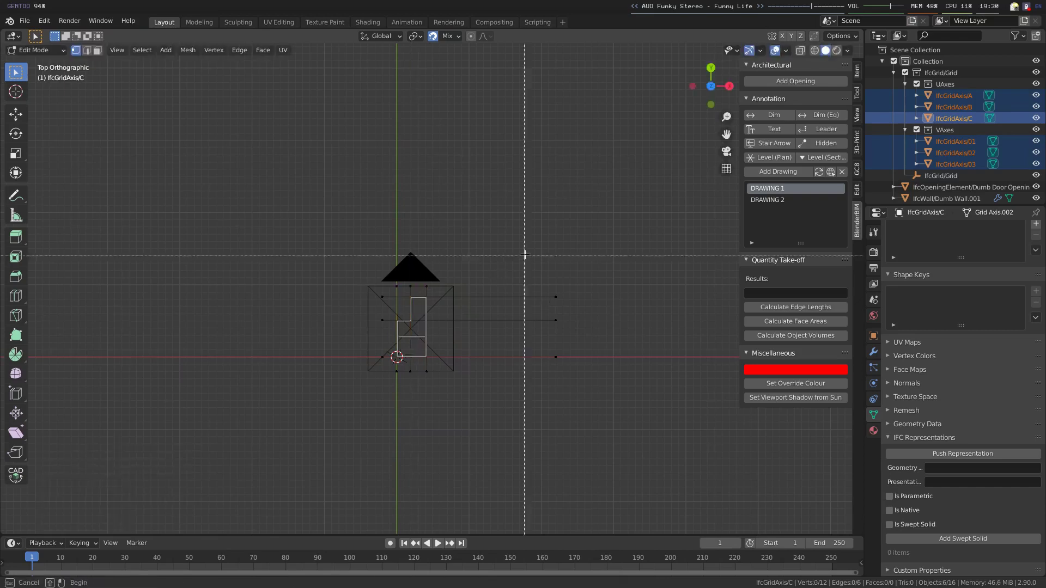
pyautogui.press('x')
pyautogui.click(436, 406)
pyautogui.press('g')
pyautogui.press('y')
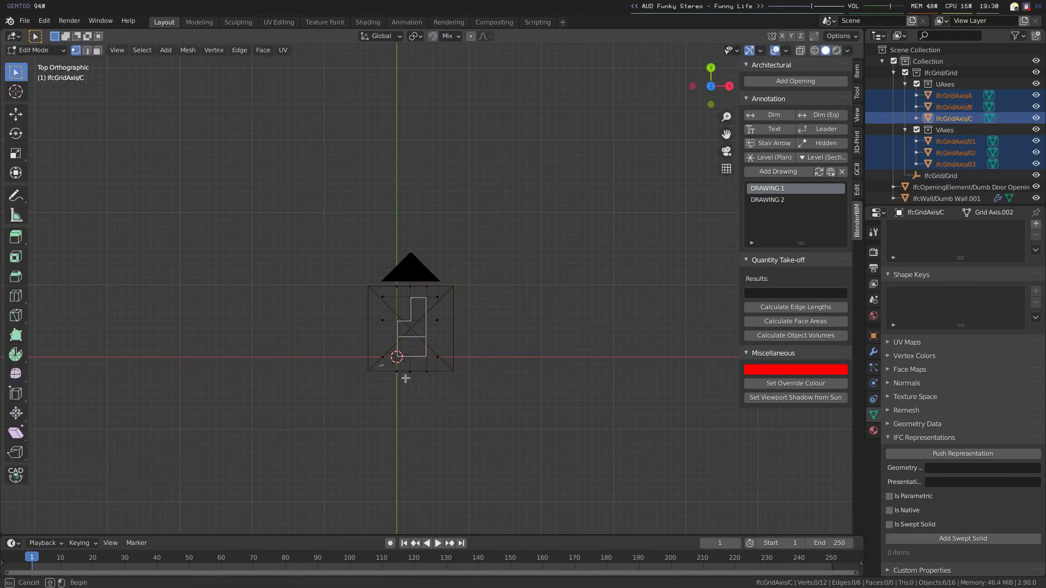
pyautogui.scroll(5, 467, 376)
pyautogui.press('x')
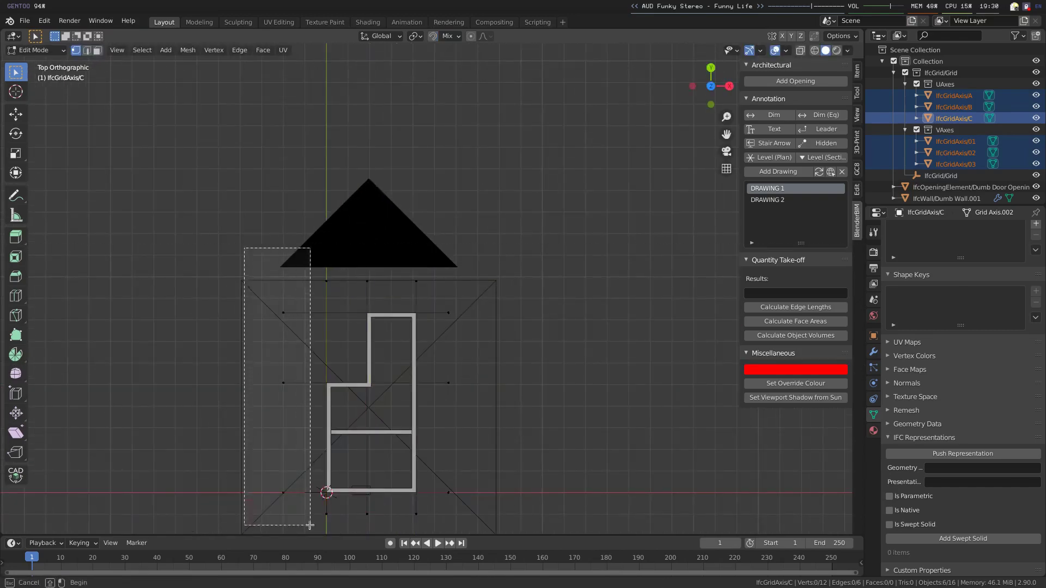
pyautogui.click(244, 407)
pyautogui.press('Tab')
pyautogui.hotkey('alt', 'a')
pyautogui.scroll(-1, 364, 390)
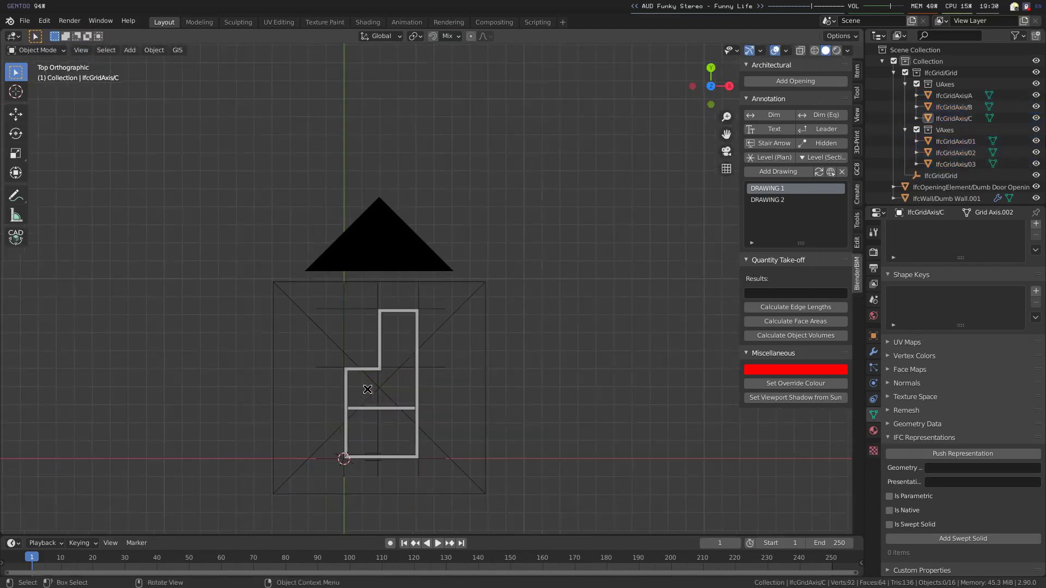
pyautogui.keyDown('shift'); pyautogui.moveTo(364, 390); pyautogui.dragTo(362, 363, button='middle'); pyautogui.keyUp('shift')
# Nest the IfcGrid collection in IfcBuilding/My Building and put the partition wall in the ground floor storey collection
pyautogui.click(894, 72)
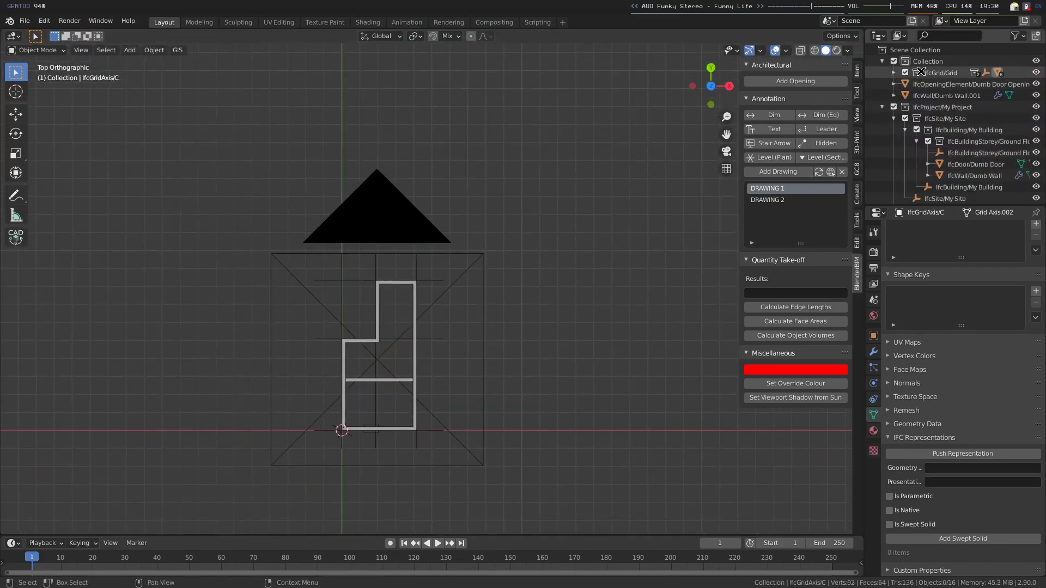
pyautogui.moveTo(929, 72); pyautogui.dragTo(973, 131)
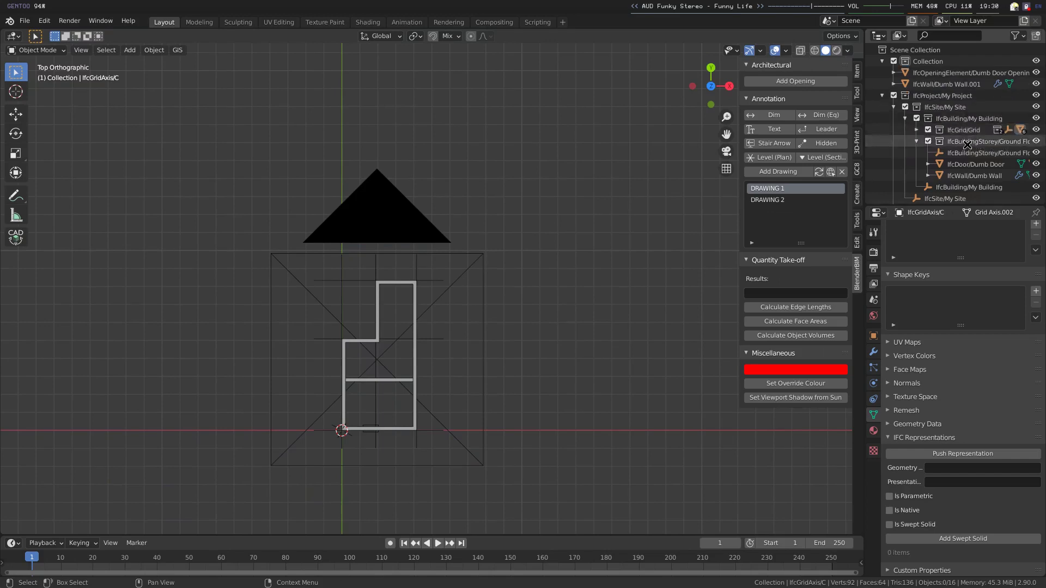
pyautogui.click(973, 73)
pyautogui.moveTo(934, 79); pyautogui.dragTo(1000, 138)
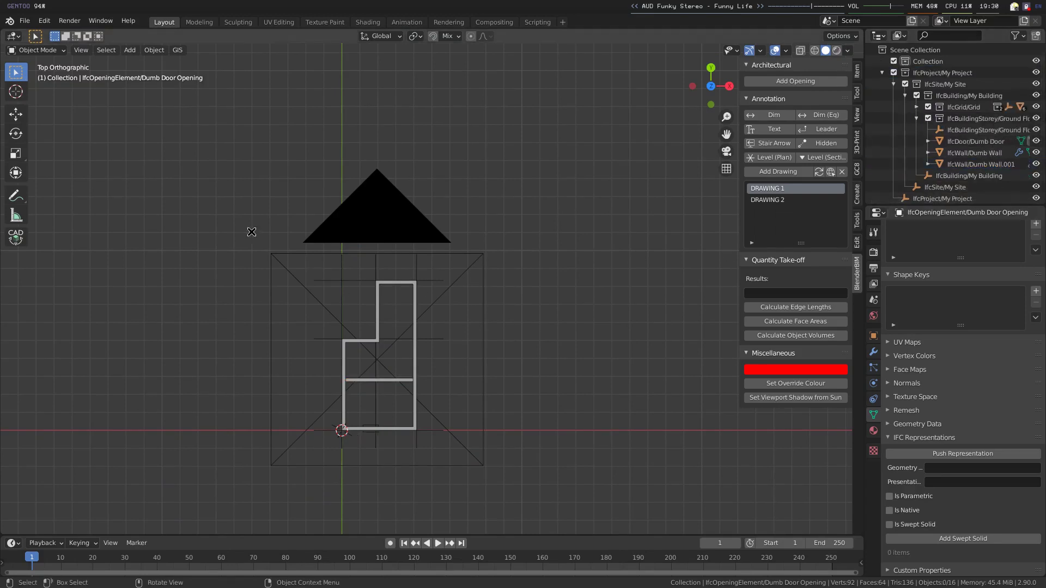
# Export the model to IFC under the file name test
pyautogui.click(24, 22)
pyautogui.press('e')
pyautogui.press('i')
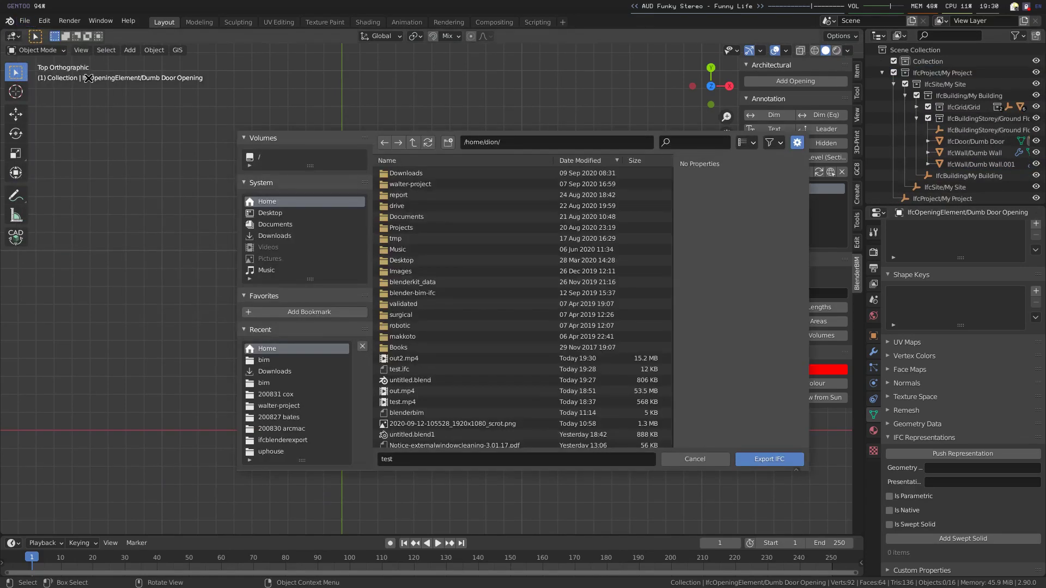
pyautogui.click(784, 457)
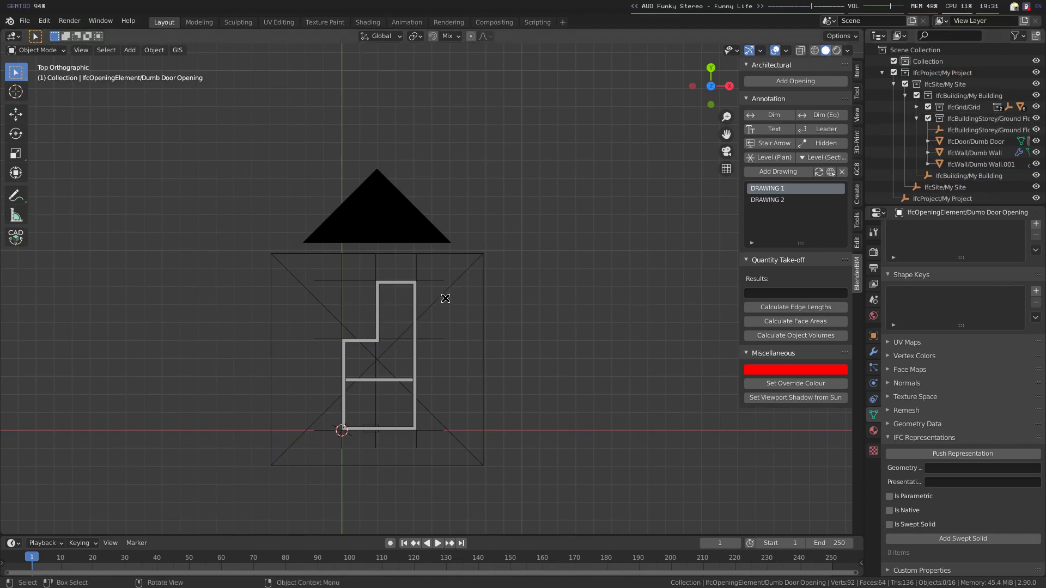
# Duplicate the six grid axes in place and move the copies to the IfcGroup/DRAWING 1 collection
pyautogui.click(437, 281)
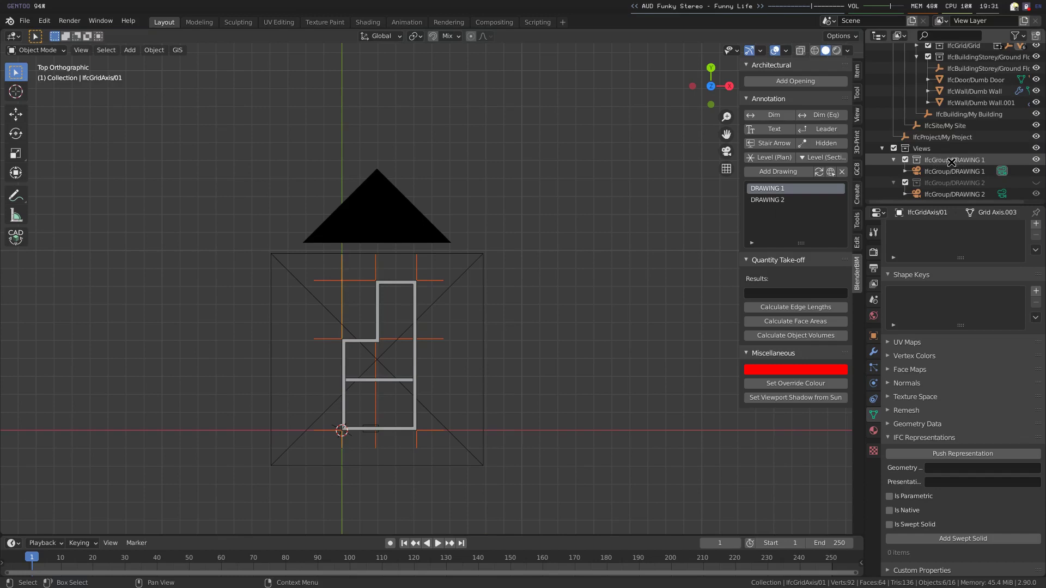
pyautogui.hotkey('shift', 'd')
pyautogui.press('Escape')
pyautogui.press('m')
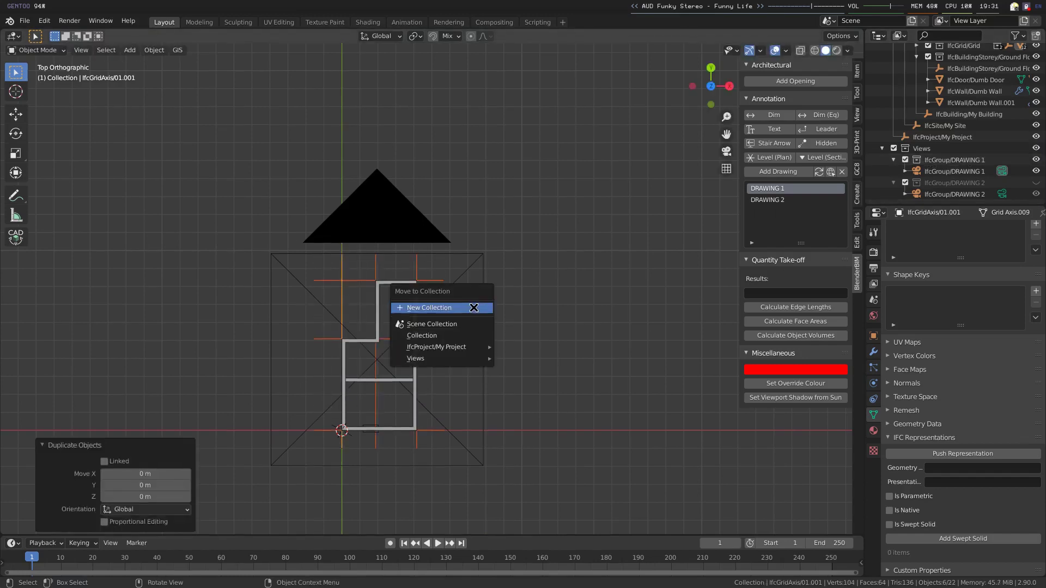
pyautogui.moveTo(452, 358)
pyautogui.click(547, 385)
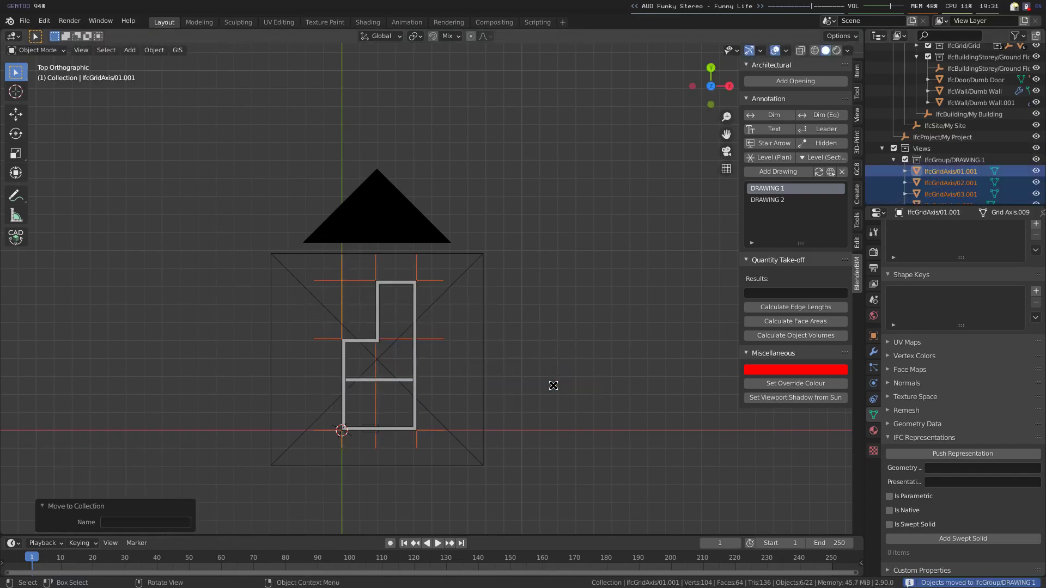
# Switch to the camera view and generate the DRAWING 1 SVG with Create Drawing
pyautogui.press('KP_0')
pyautogui.press('q')
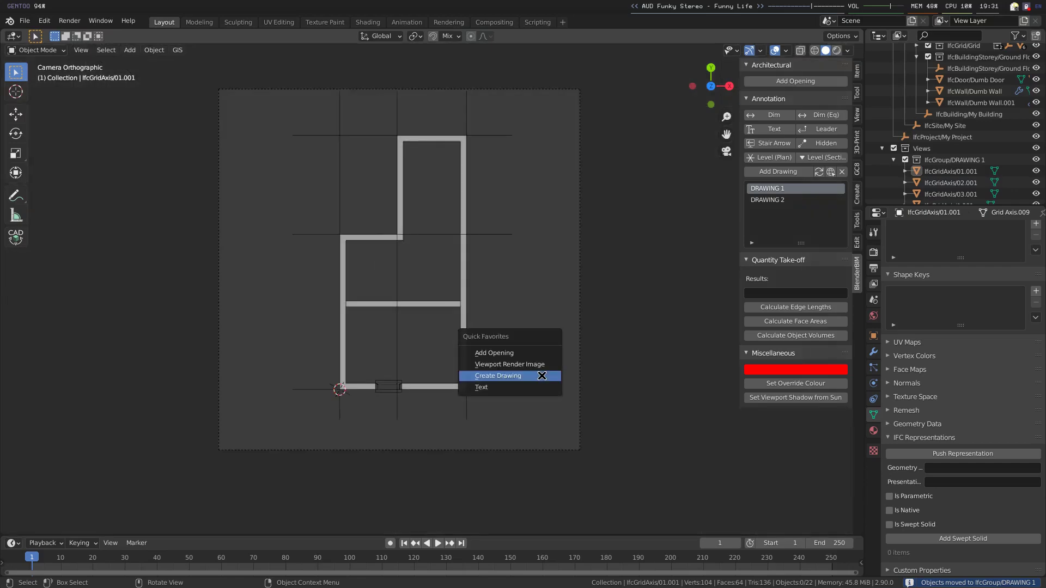
pyautogui.click(541, 376)
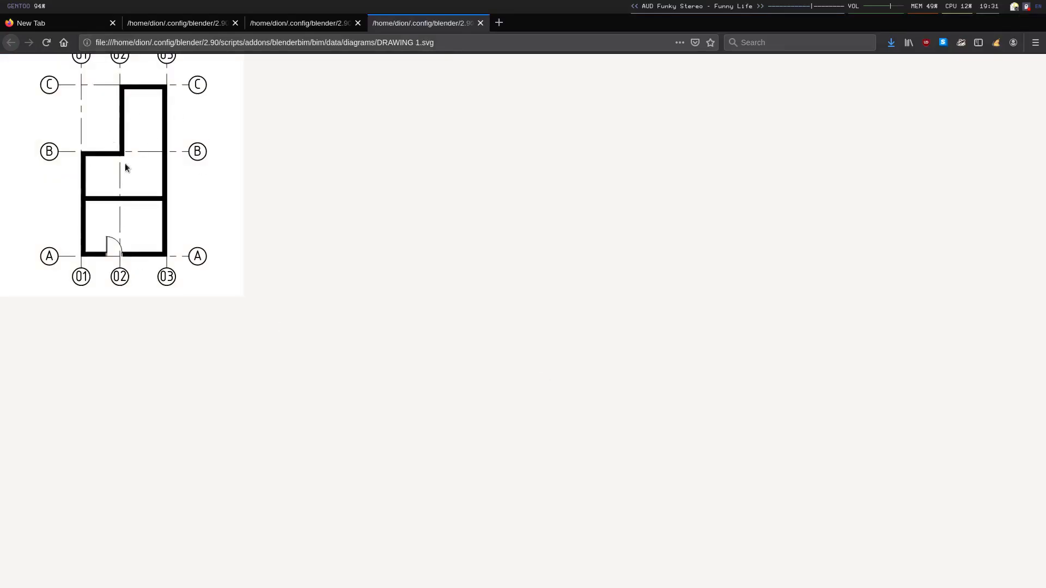
# Return to Blender, set the DRAWING 1 camera's orthographic scale to 15 and shift the camera to frame the grid
pyautogui.hotkey('alt', 'Tab')
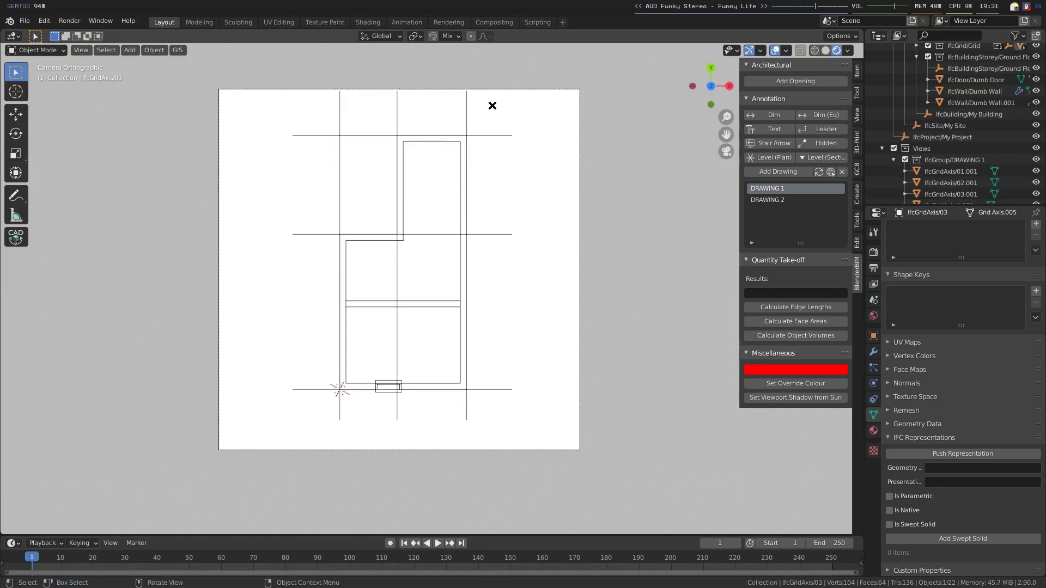
pyautogui.click(580, 190)
pyautogui.scroll(3, 961, 364)
pyautogui.moveTo(987, 283); pyautogui.dragTo(1019, 283)
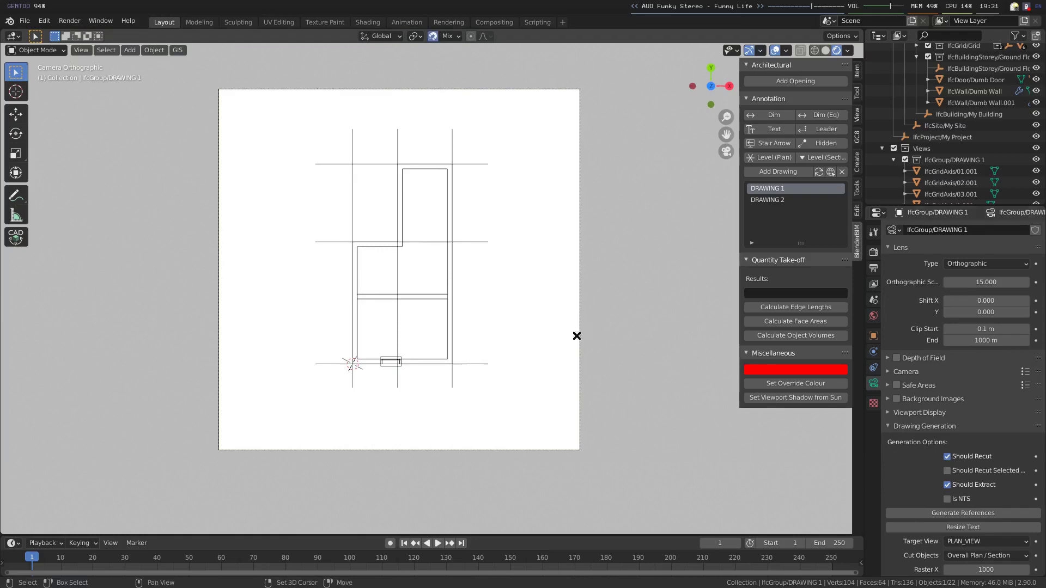
pyautogui.press('g')
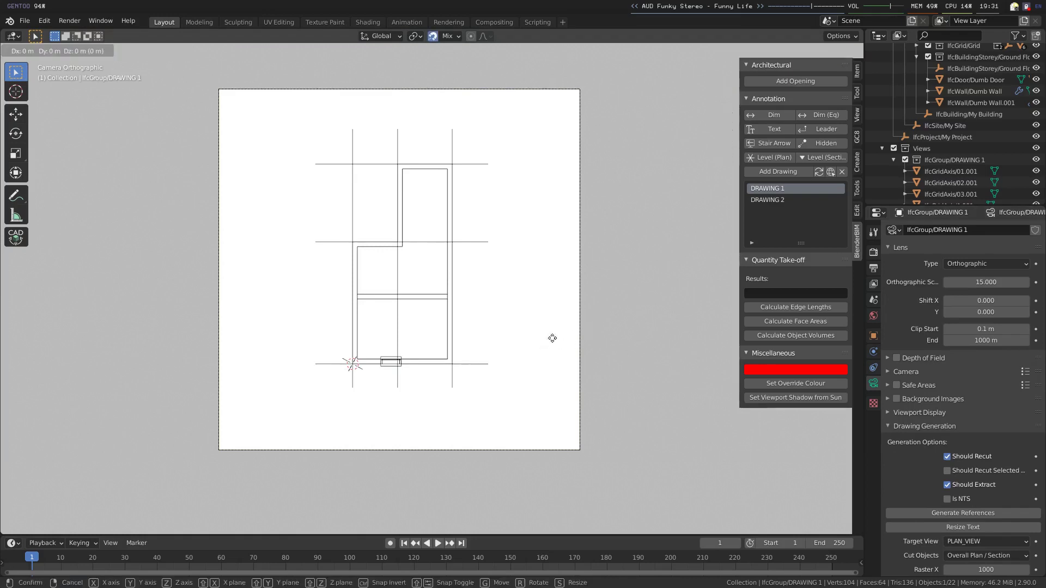
pyautogui.click(567, 318)
# Regenerate the DRAWING 1 SVG with the reframed camera
pyautogui.hotkey('alt', 'a')
pyautogui.press('q')
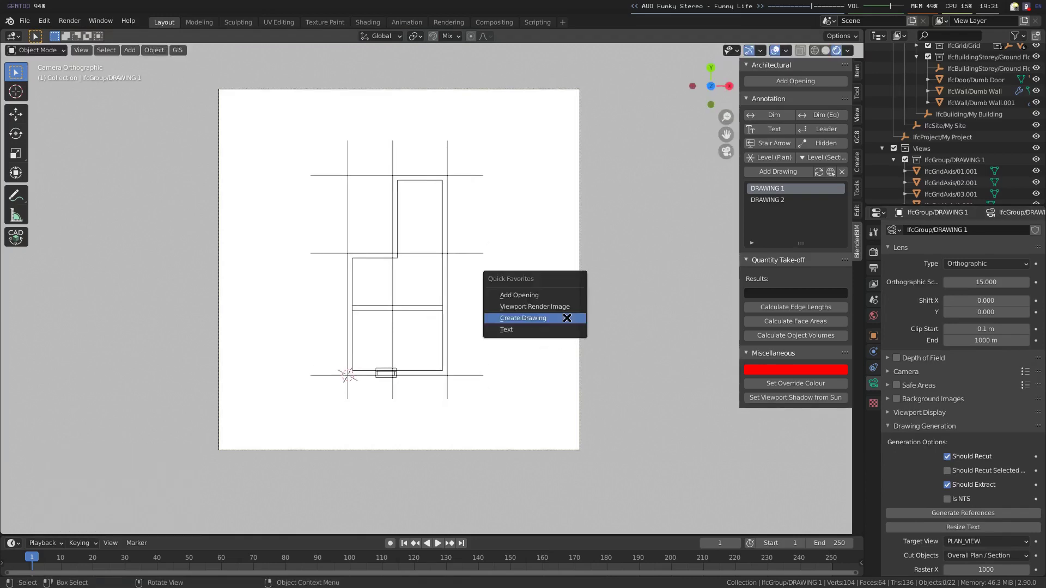
pyautogui.click(567, 318)
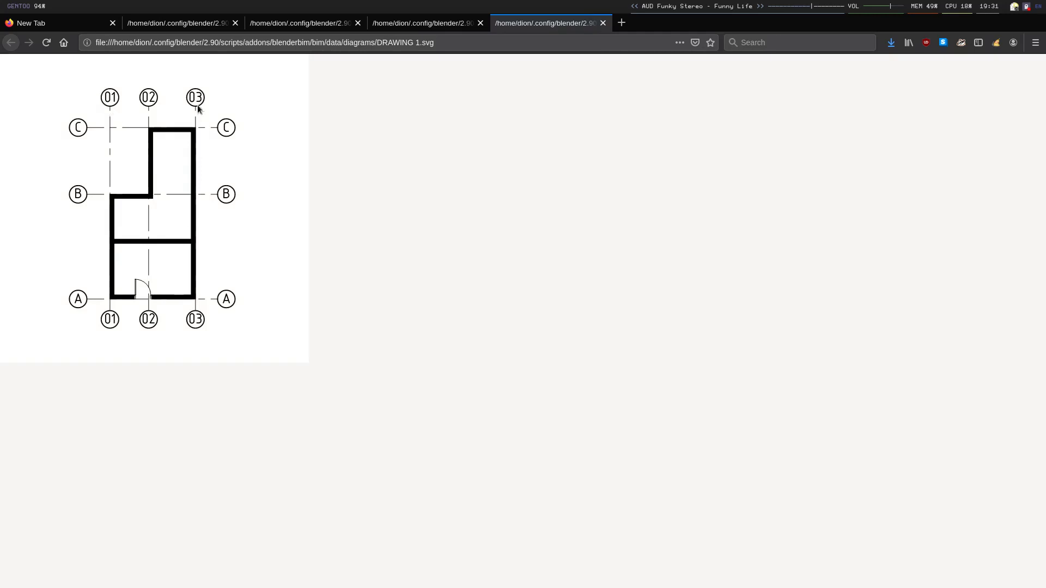
# Switch back to Blender and give the outer Dumb Wall a new material named concrete
pyautogui.hotkey('alt', 'Tab')
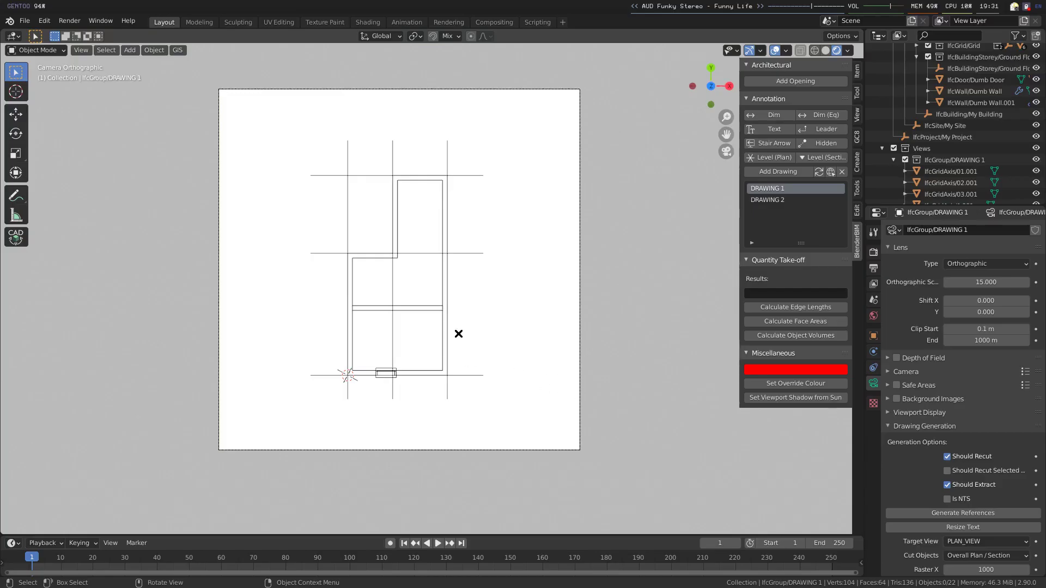
pyautogui.click(444, 315)
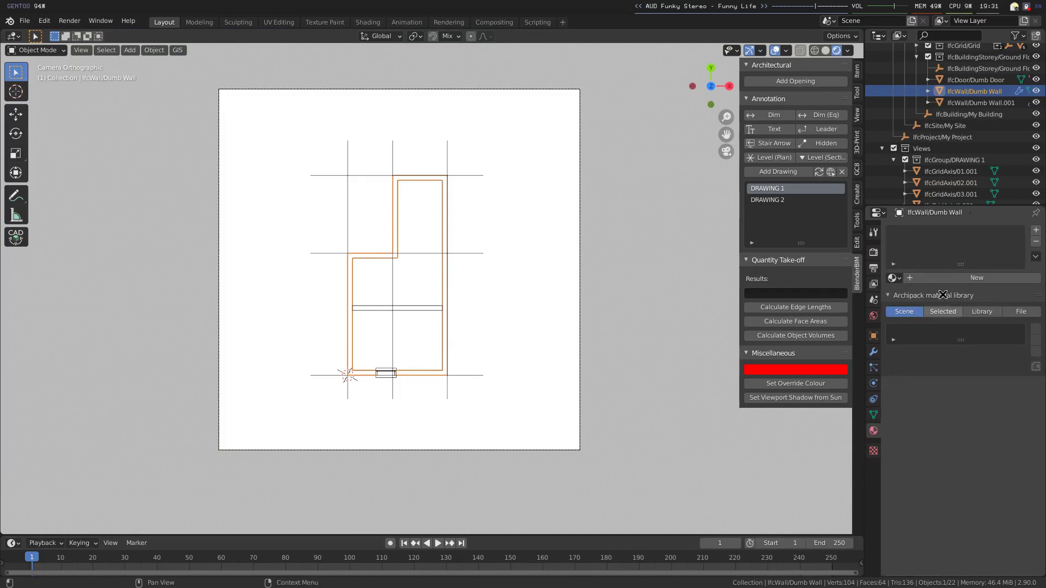
pyautogui.click(954, 279)
pyautogui.write('concrete')
pyautogui.press('Return')
# Give the partition wall a new material named brick and deselect it
pyautogui.click(422, 309)
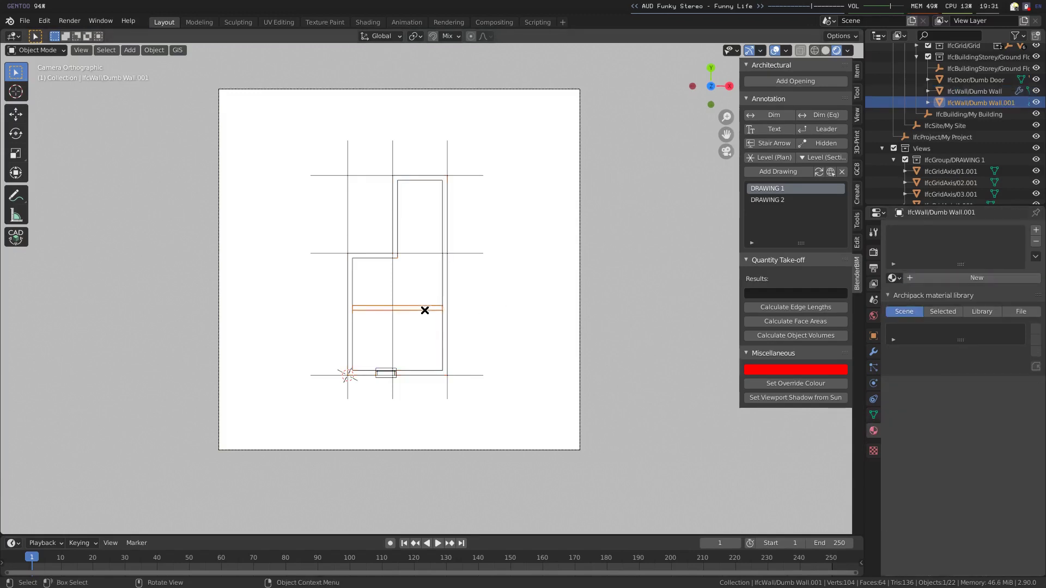
pyautogui.click(951, 278)
pyautogui.write('brick')
pyautogui.press('Return')
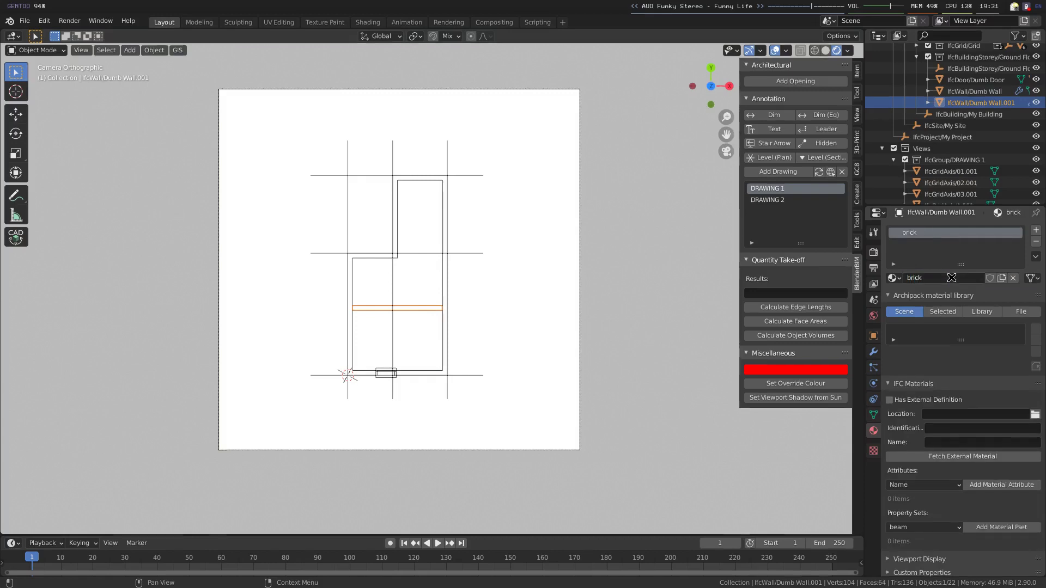
pyautogui.click(552, 123)
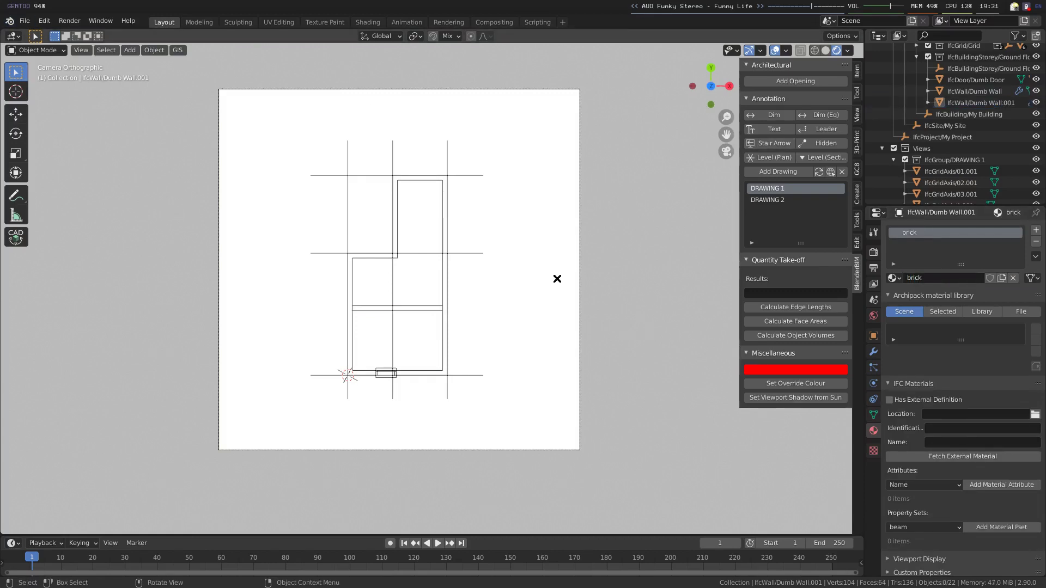
# Export the model with the wall materials to test.ifc and regenerate the DRAWING 1 SVG
pyautogui.click(24, 21)
pyautogui.moveTo(43, 182)
pyautogui.click(158, 183)
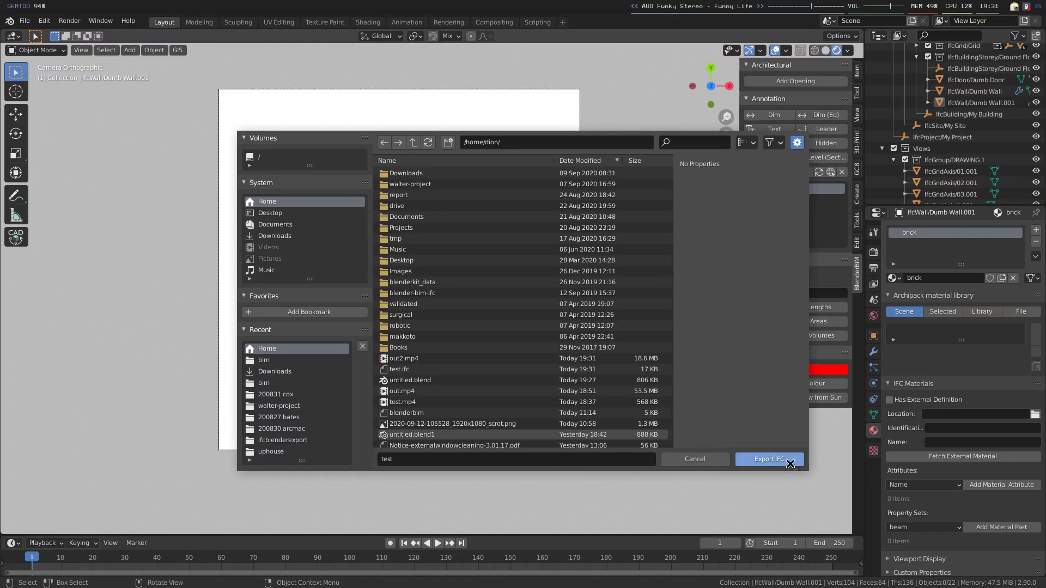
pyautogui.click(791, 464)
pyautogui.press('q')
pyautogui.click(526, 254)
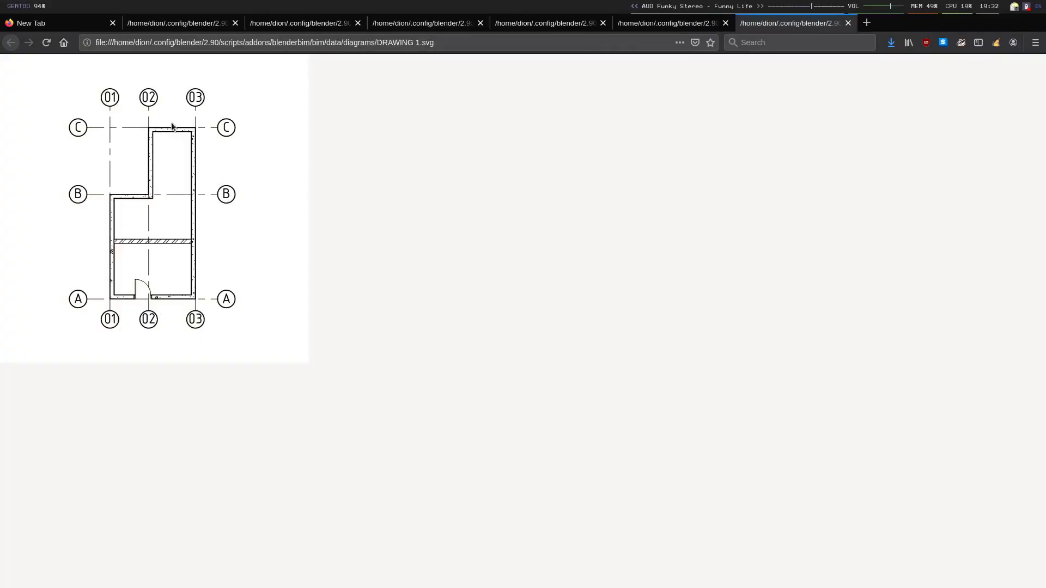
# Return to Blender, switch to solid shading and add a dimension annotation snapped to the west ends of grid lines A, B and C
pyautogui.hotkey('alt', 'Tab')
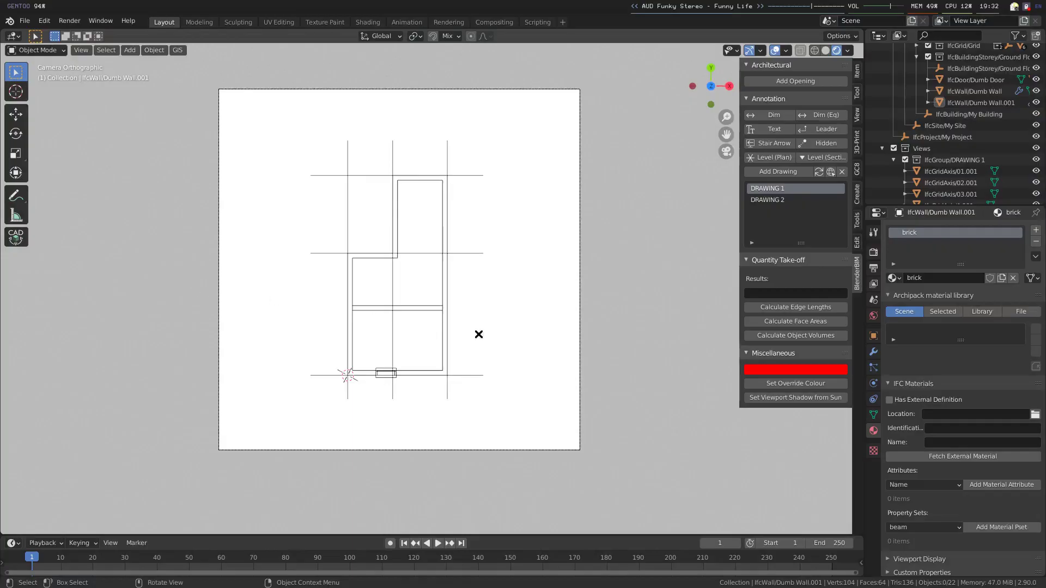
pyautogui.click(826, 50)
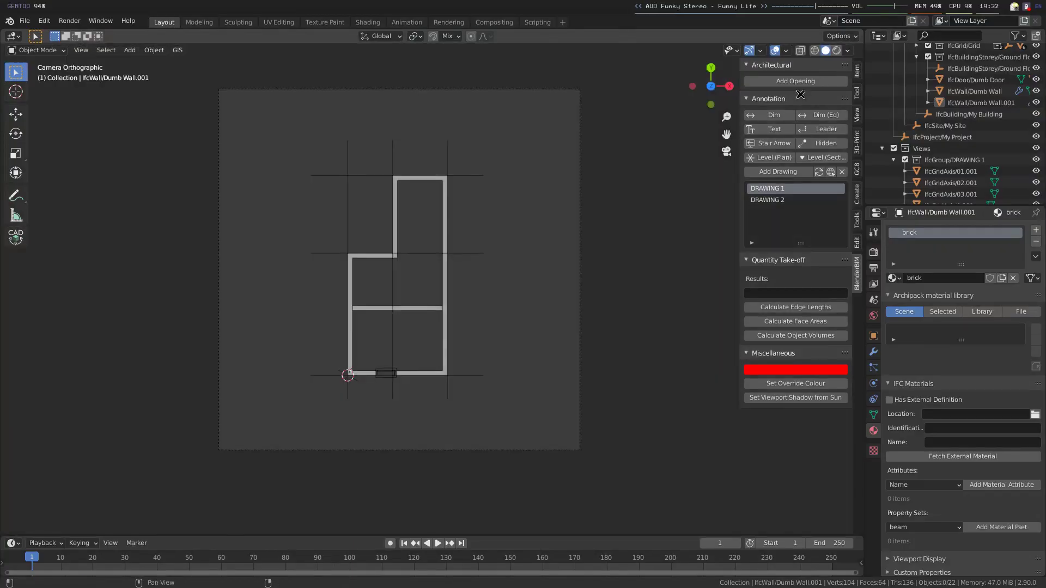
pyautogui.click(774, 114)
pyautogui.press('g')
pyautogui.hotkey('shift', 'Tab')
pyautogui.click(311, 375)
pyautogui.click(387, 199)
pyautogui.press('g')
pyautogui.click(304, 259)
pyautogui.press('g')
pyautogui.click(309, 249)
pyautogui.press('e')
pyautogui.click(311, 176)
# Duplicate a dimension point to the north end of grid line 01 and extrude it to grid lines 02 and 03
pyautogui.hotkey('shift', 'd')
pyautogui.click(349, 143)
pyautogui.press('e')
pyautogui.click(403, 141)
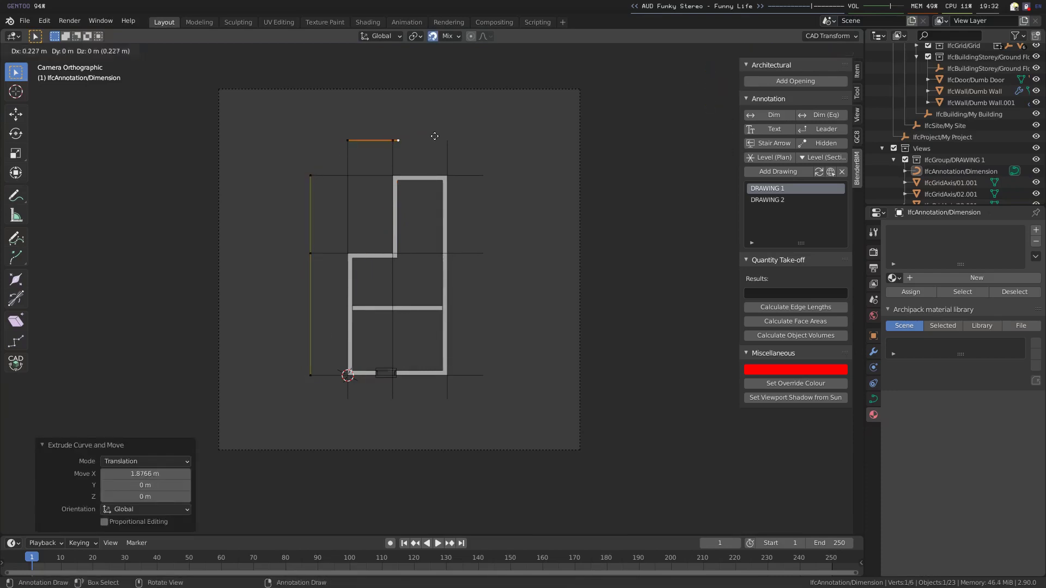
pyautogui.press('e')
pyautogui.click(448, 140)
# Move the horizontal and vertical grid dimension strings closer to the building, with snapping off
pyautogui.hotkey('alt', 'a')
pyautogui.hotkey('shift', 'Tab')
pyautogui.press('b')
pyautogui.moveTo(330, 125); pyautogui.dragTo(485, 156)
pyautogui.press('g')
pyautogui.click(497, 165)
pyautogui.press('b')
pyautogui.moveTo(285, 157); pyautogui.dragTo(338, 417)
pyautogui.press('g')
pyautogui.press('x')
pyautogui.click(337, 418)
# Duplicate a dimension point to the lower room's southwest inner corner and extrude it along Y to the partition's near face
pyautogui.click(324, 377)
pyautogui.scroll(3, 362, 378)
pyautogui.keyDown('shift'); pyautogui.moveTo(289, 425); pyautogui.dragTo(296, 415, button='middle'); pyautogui.keyUp('shift')
pyautogui.hotkey('shift', 'd')
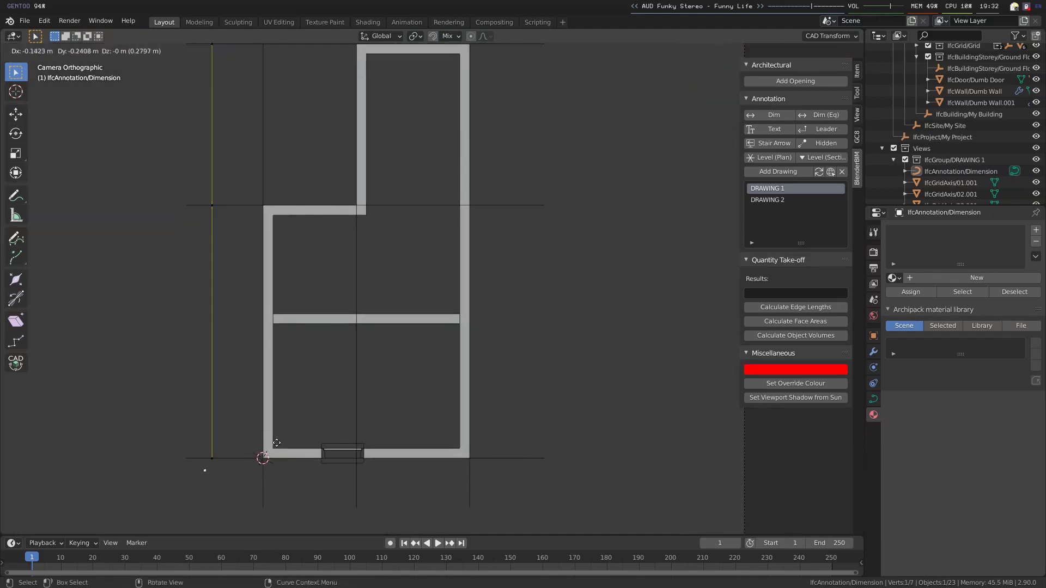
pyautogui.hotkey('shift', 'Tab')
pyautogui.click(276, 443)
pyautogui.press('e')
pyautogui.press('y')
pyautogui.click(278, 325)
# Shift the lower room's vertical dimension line along X, slightly inward from the west wall
pyautogui.press('b')
pyautogui.moveTo(258, 309); pyautogui.dragTo(301, 509)
pyautogui.hotkey('shift', 'Tab')
pyautogui.press('g')
pyautogui.press('x')
pyautogui.click(304, 486)
pyautogui.click(304, 486)
# Draw a horizontal dimension across the lower room between the inner faces of the west and east walls
pyautogui.click(283, 447)
pyautogui.press('e')
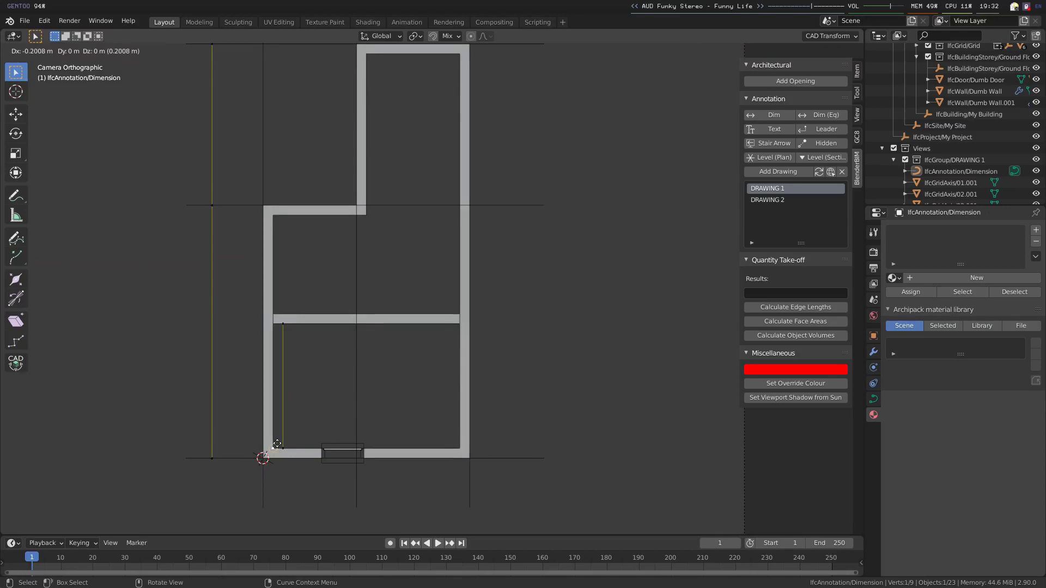
pyautogui.click(278, 443)
pyautogui.press('e')
pyautogui.press('x')
pyautogui.click(461, 329)
# Shift the lower room's horizontal dimension along Y, off the door wall, and finish editing the dimension annotation
pyautogui.hotkey('alt', 'a')
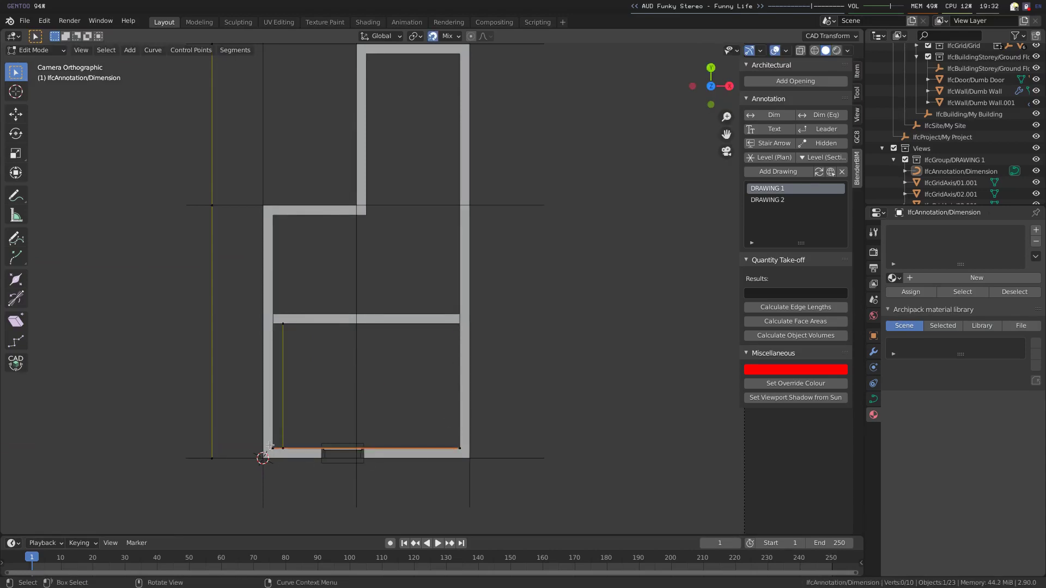
pyautogui.hotkey('shift', 'Tab')
pyautogui.press('g')
pyautogui.press('y')
pyautogui.click(535, 431)
pyautogui.hotkey('alt', 'a')
pyautogui.press('Tab')
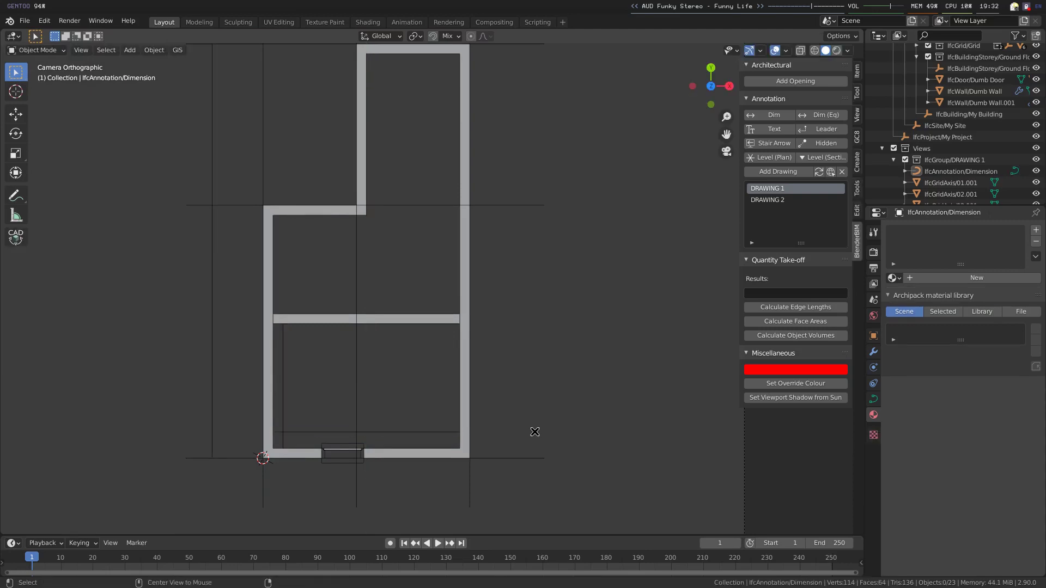
# Regenerate the DRAWING 1 SVG with the dimensions and examine the dimension texts in the lower room
pyautogui.press('q')
pyautogui.click(534, 431)
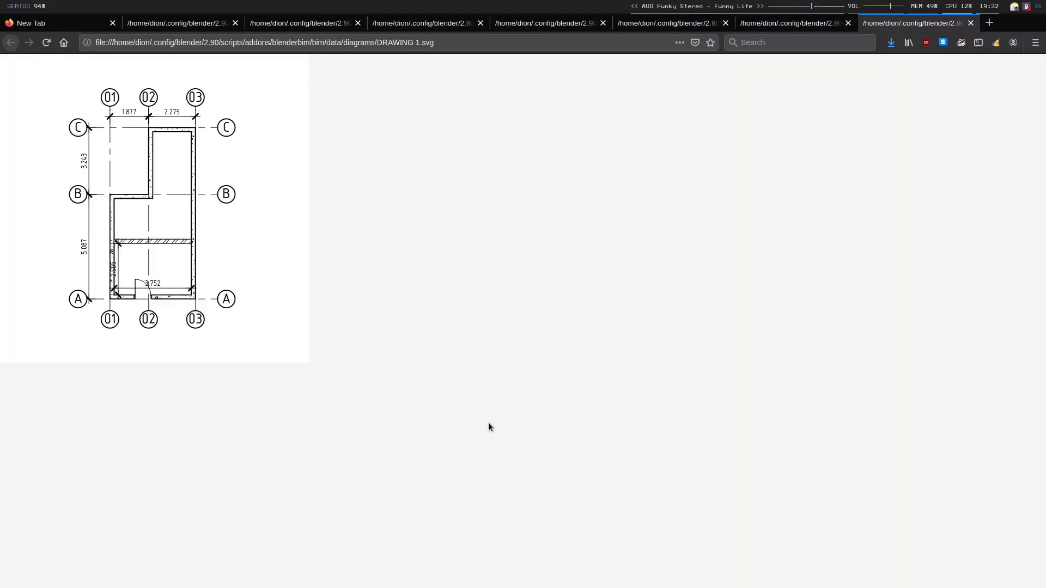
pyautogui.moveTo(114, 267)
pyautogui.mouseDown()
pyautogui.moveTo(121, 282)
pyautogui.moveTo(261, 303)
pyautogui.mouseUp()
pyautogui.click(263, 299)
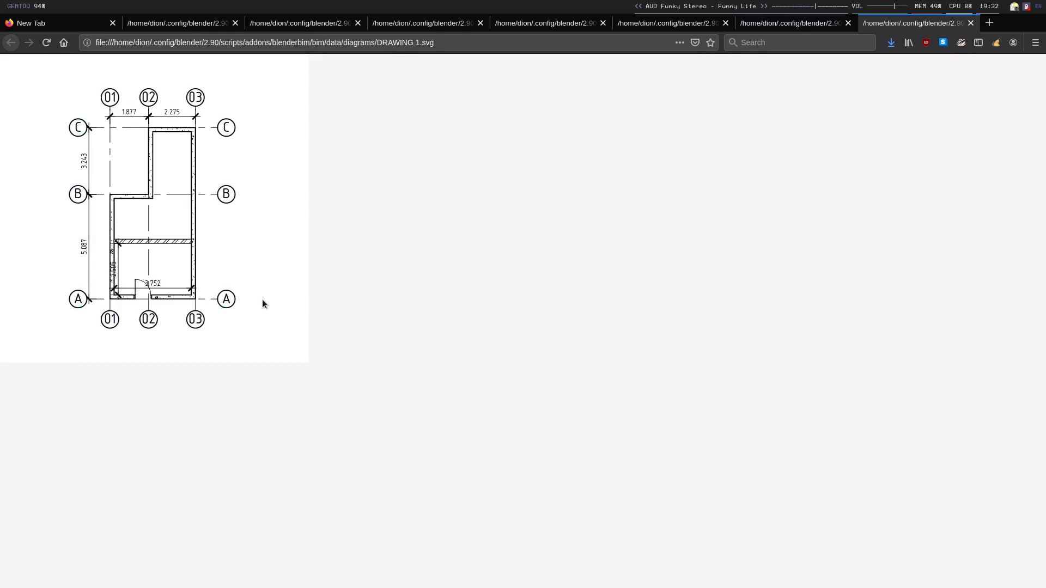
# Return to Blender, select the DRAWING 1 camera and review the Shaded, Blender Default and Technical drawing styles
pyautogui.hotkey('alt', 'F3')
pyautogui.hotkey('ctrl', 't')
pyautogui.hotkey('ctrl', 't')
pyautogui.scroll(-3, 605, 395)
pyautogui.click(585, 393)
pyautogui.scroll(-5, 913, 448)
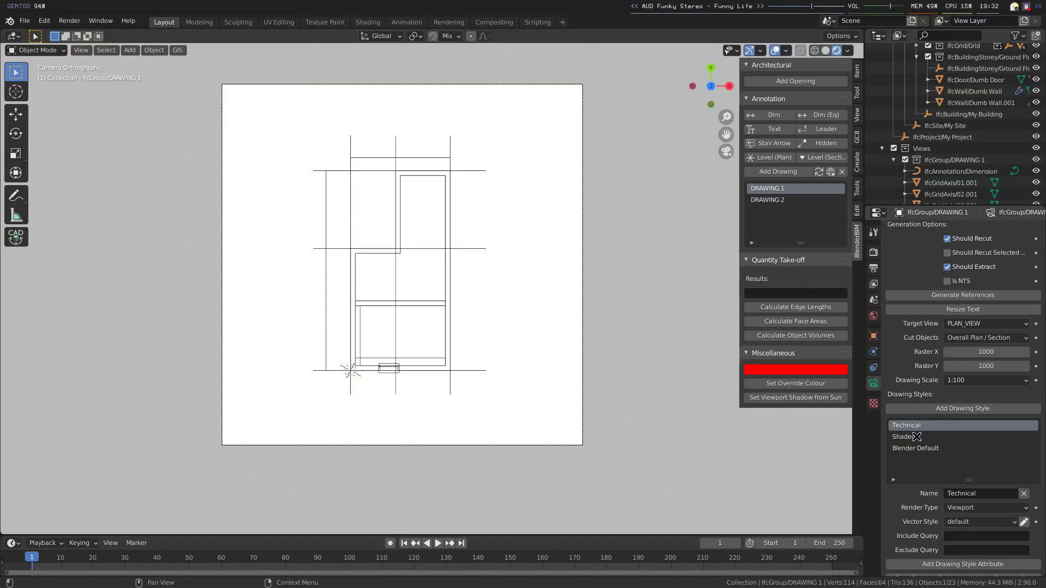
pyautogui.click(917, 437)
pyautogui.click(919, 447)
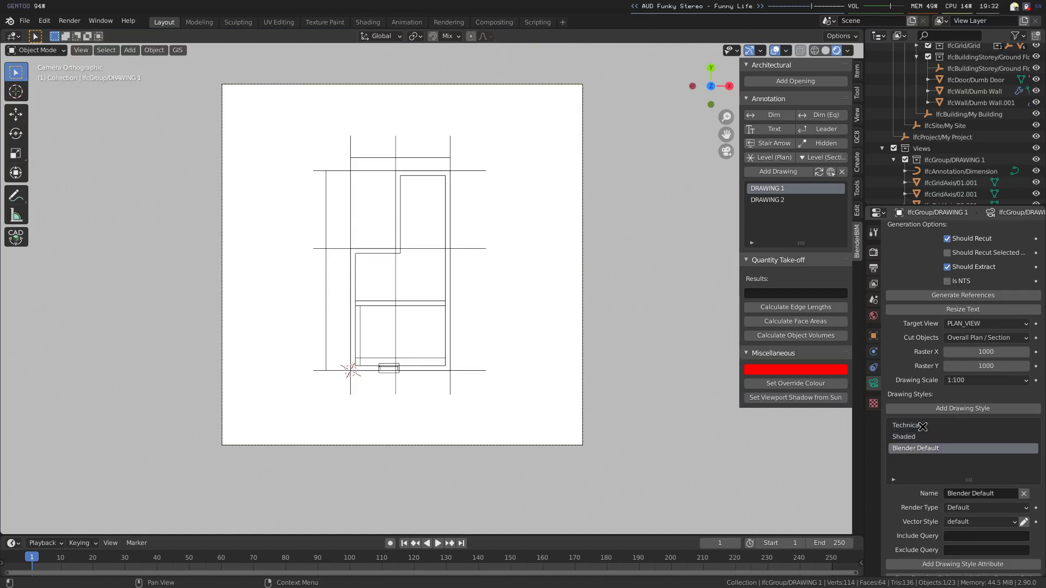
pyautogui.click(923, 427)
# Add a third drawing, aim its camera at the building obliquely from above, and set the orthographic scale to 11.9
pyautogui.click(795, 172)
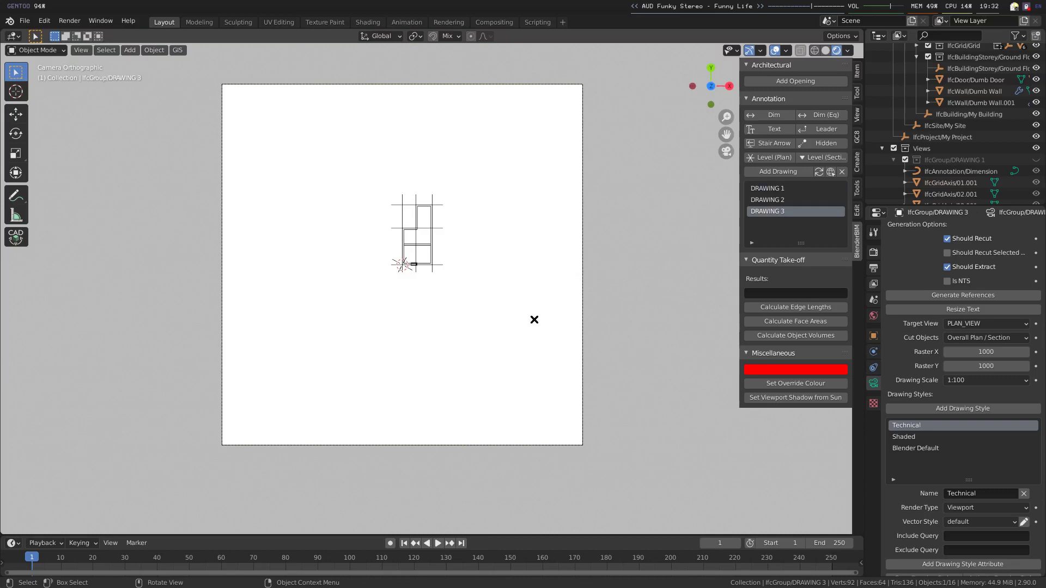
pyautogui.hotkey('shift', '`')
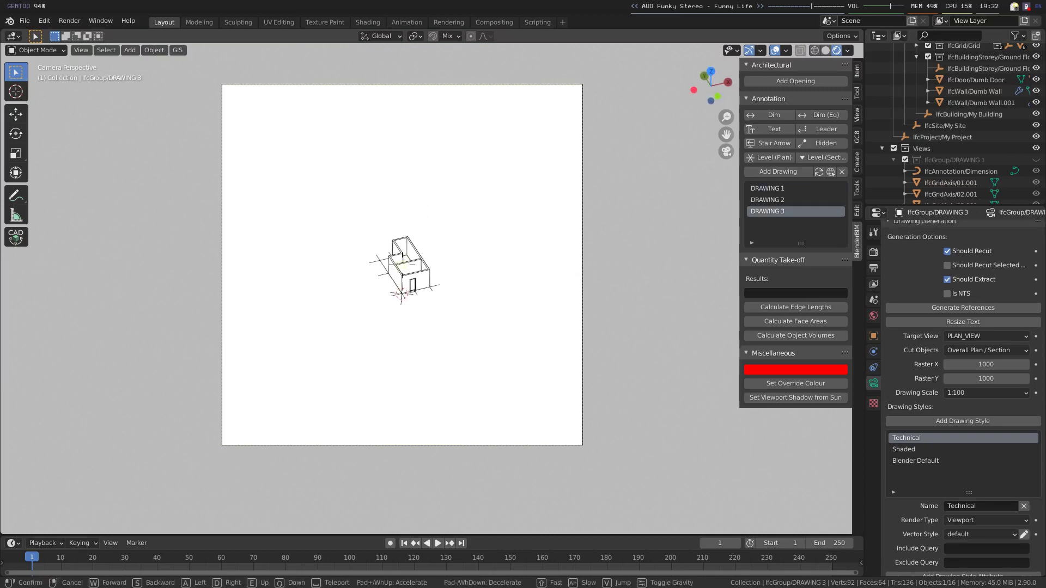
pyautogui.press('Escape')
pyautogui.scroll(8, 977, 282)
pyautogui.moveTo(977, 282); pyautogui.dragTo(962, 287)
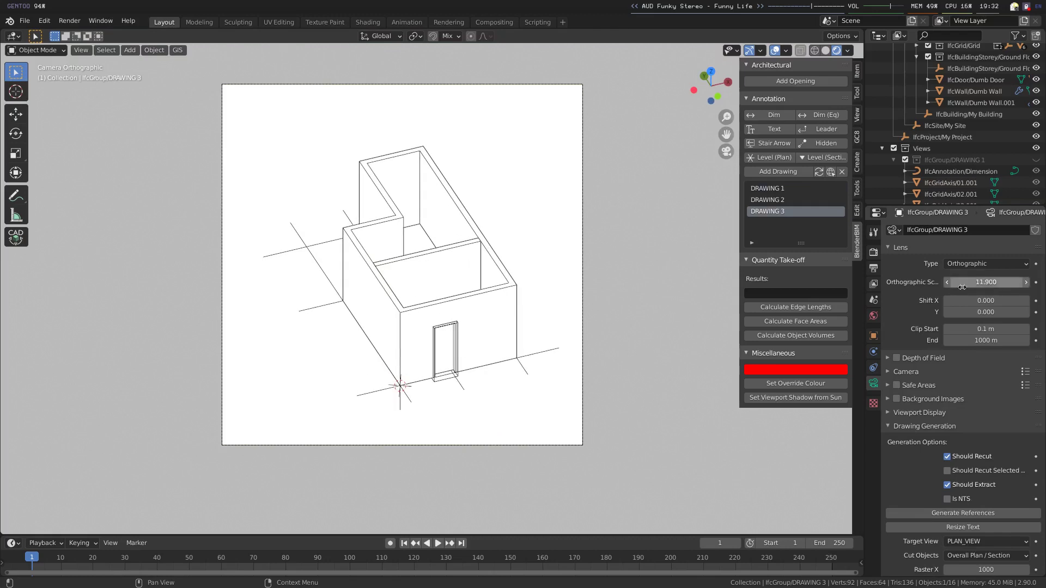
# Set the third drawing's target view to ELEVATION_VIEW and activate the Shaded drawing style
pyautogui.scroll(-9, 981, 349)
pyautogui.click(1011, 345)
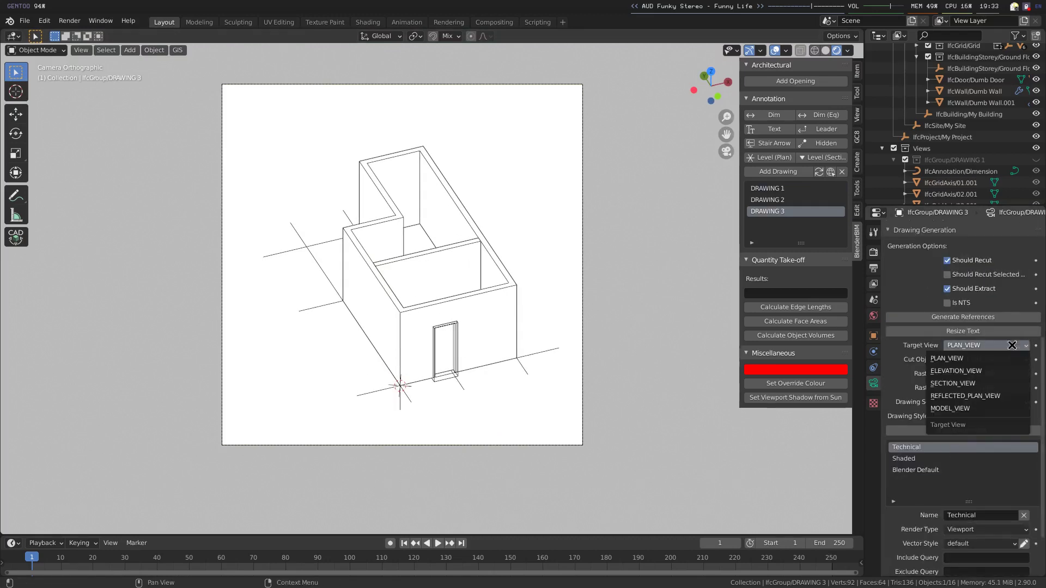
pyautogui.click(985, 376)
pyautogui.scroll(-3, 975, 376)
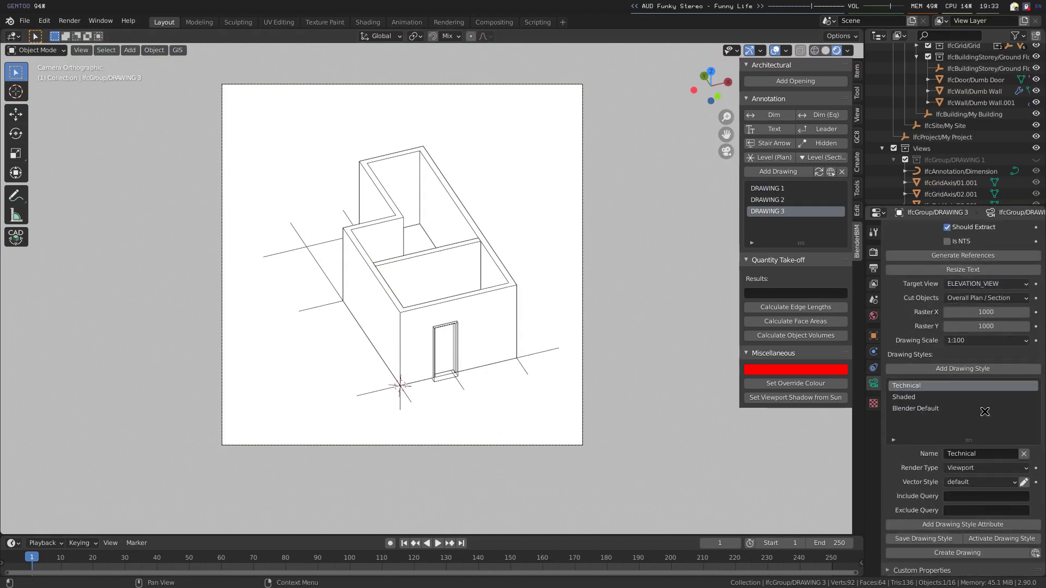
pyautogui.click(942, 396)
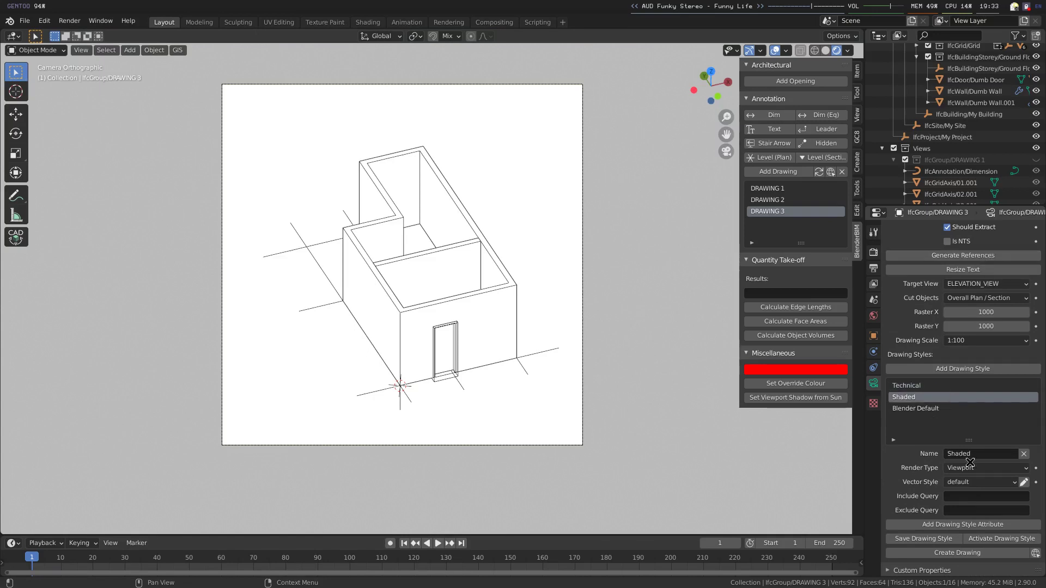
pyautogui.click(988, 539)
# Generate the SVG of the shaded third drawing, view it in the browser and return to Blender
pyautogui.press('q')
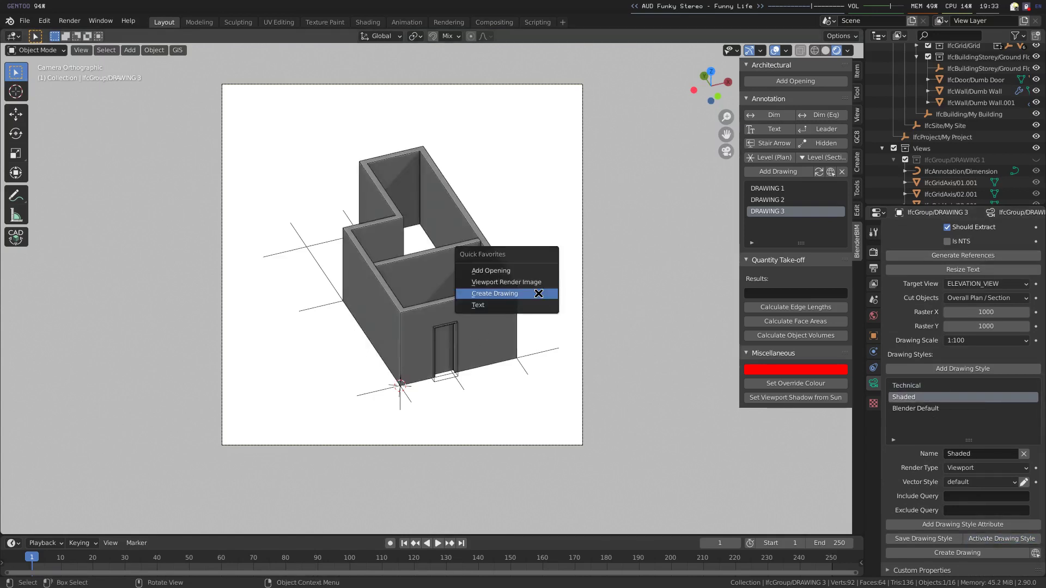
pyautogui.click(538, 295)
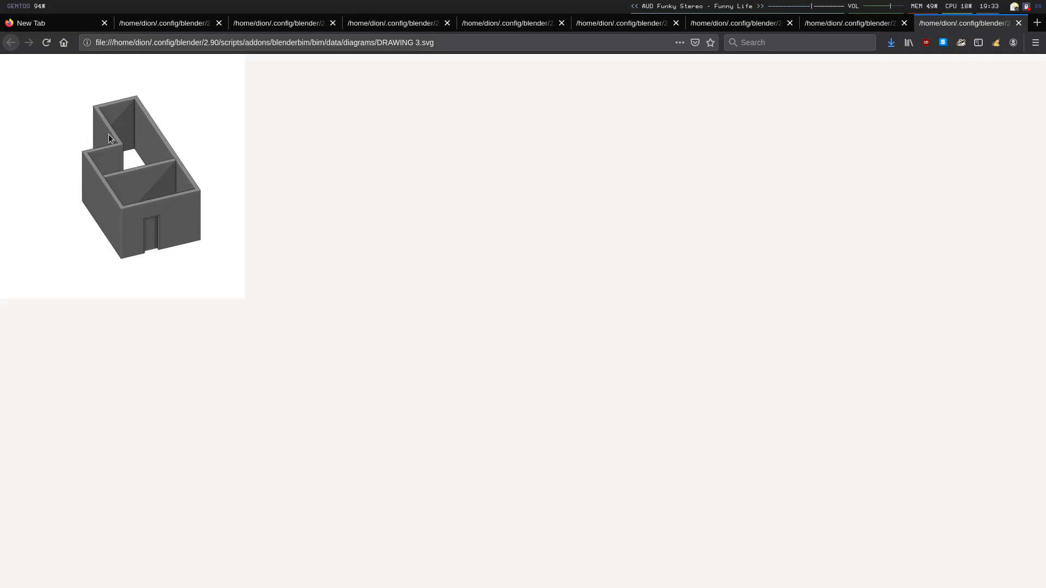
pyautogui.hotkey('ctrl', 'alt', 'Left')
pyautogui.hotkey('ctrl', 'alt', 'Left')
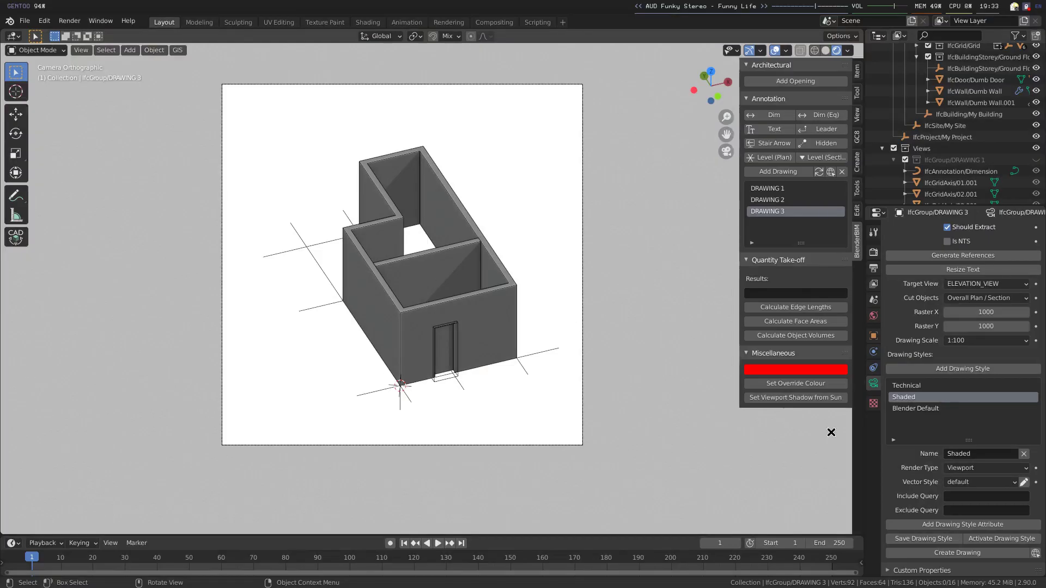
# Reopen the DRAWING 1 view, set its raster size to 646 by 864 and regenerate its SVG
pyautogui.click(772, 189)
pyautogui.click(773, 200)
pyautogui.click(774, 211)
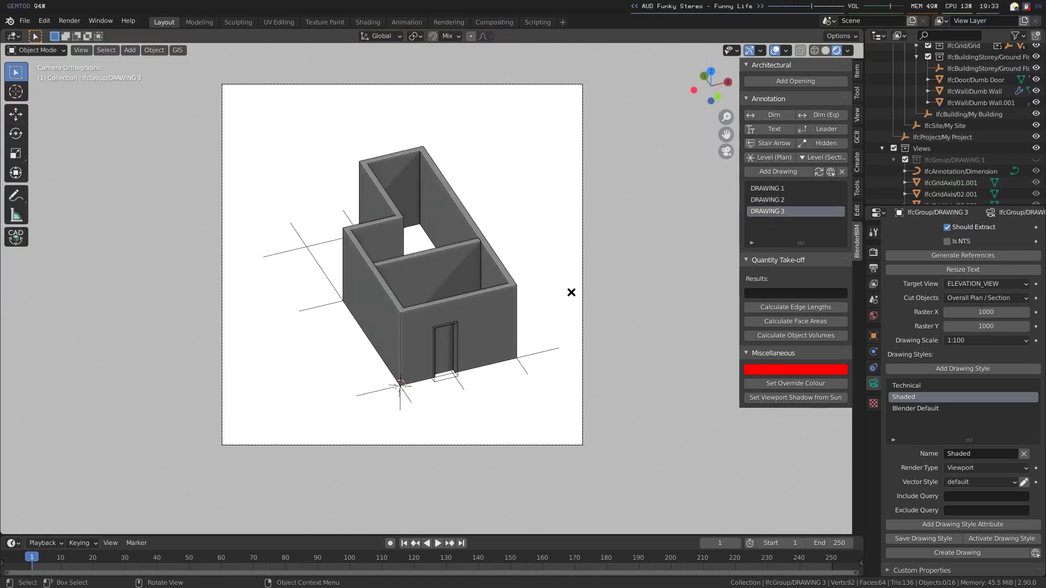
pyautogui.click(779, 189)
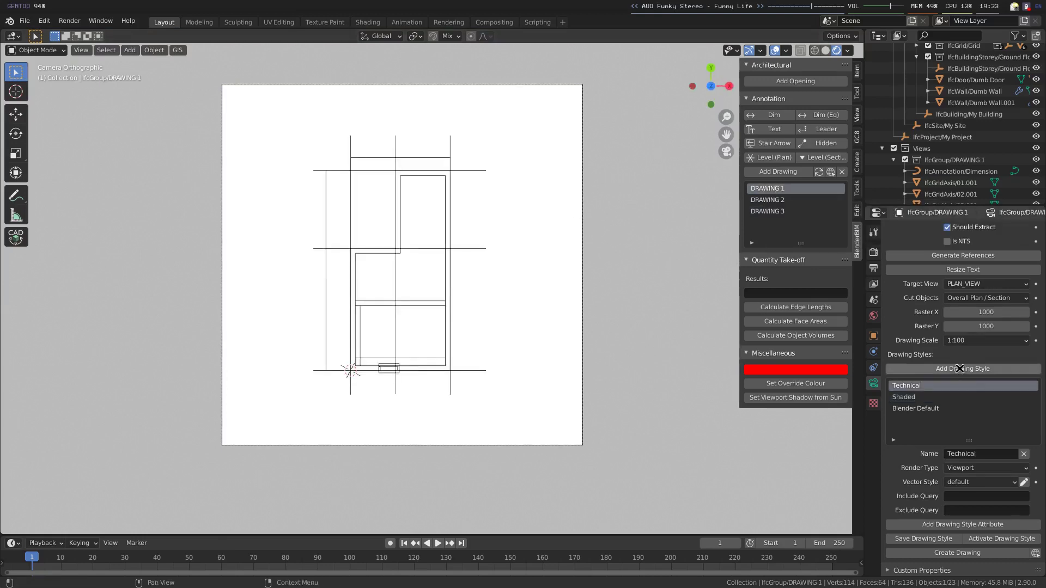
pyautogui.scroll(3, 957, 361)
pyautogui.scroll(-3, 957, 360)
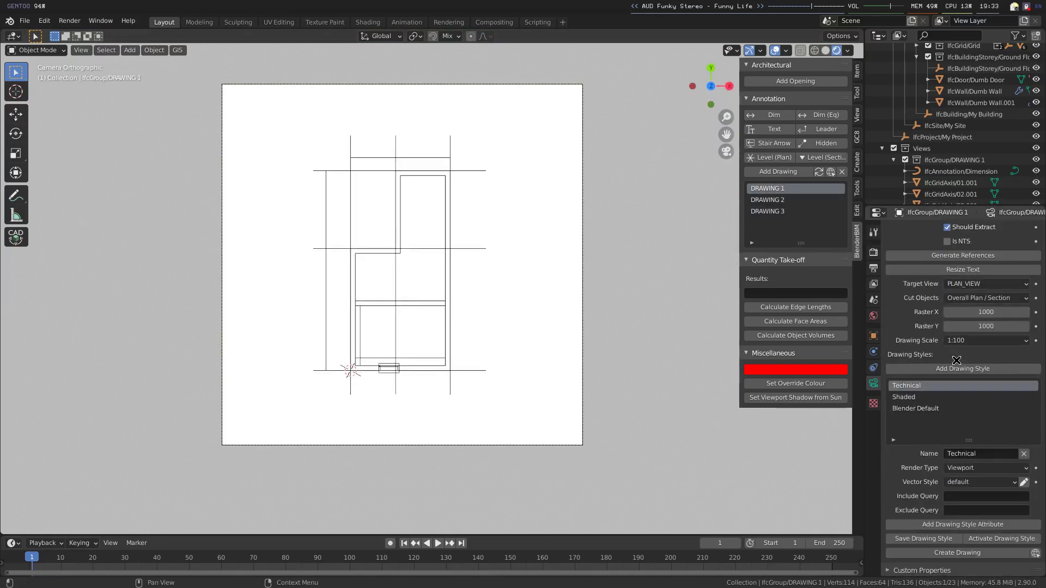
pyautogui.moveTo(1003, 325)
pyautogui.mouseDown()
pyautogui.moveTo(932, 323)
pyautogui.moveTo(994, 312)
pyautogui.moveTo(933, 311)
pyautogui.mouseUp()
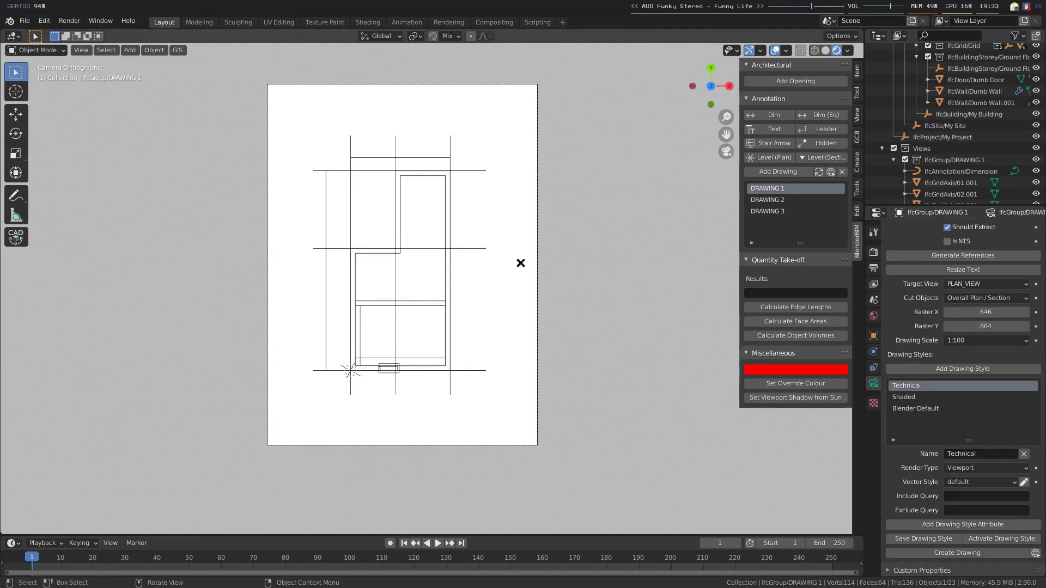
pyautogui.press('q')
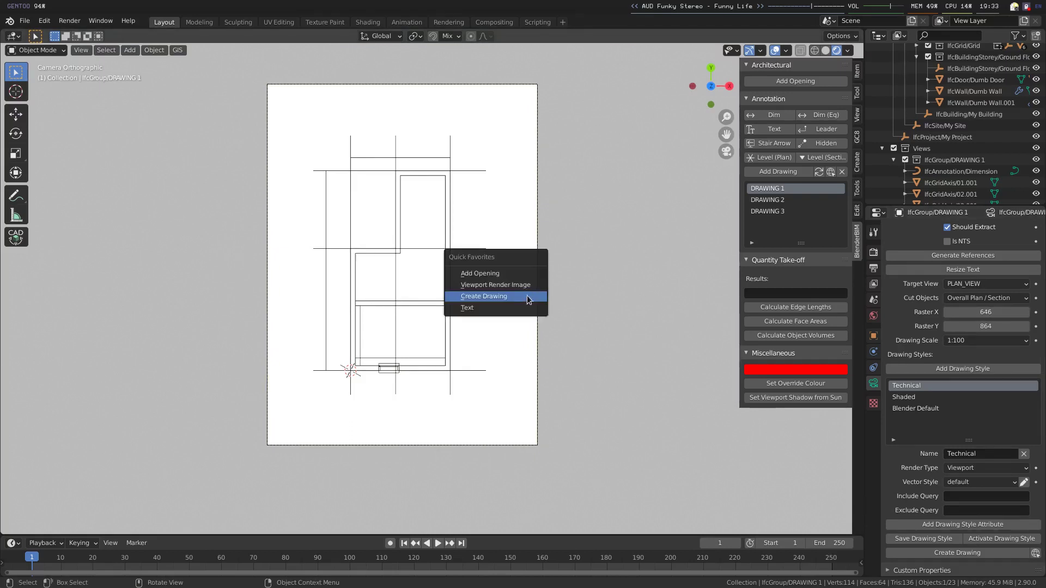
pyautogui.click(528, 297)
# Add a new SVG sheet using the A3 titleblock in the scene's output settings
pyautogui.click(873, 300)
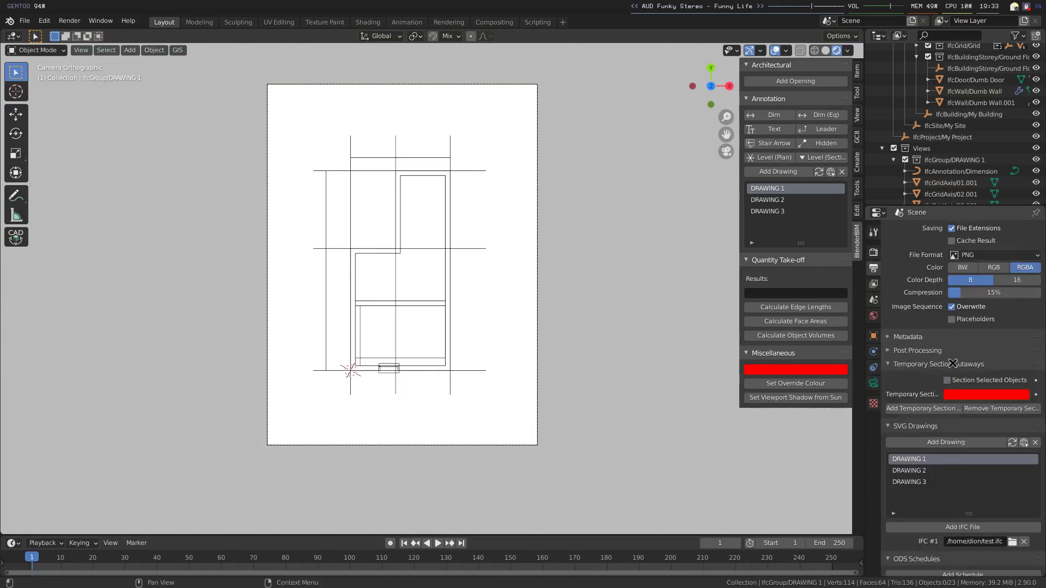
pyautogui.scroll(-3, 953, 364)
pyautogui.click(927, 539)
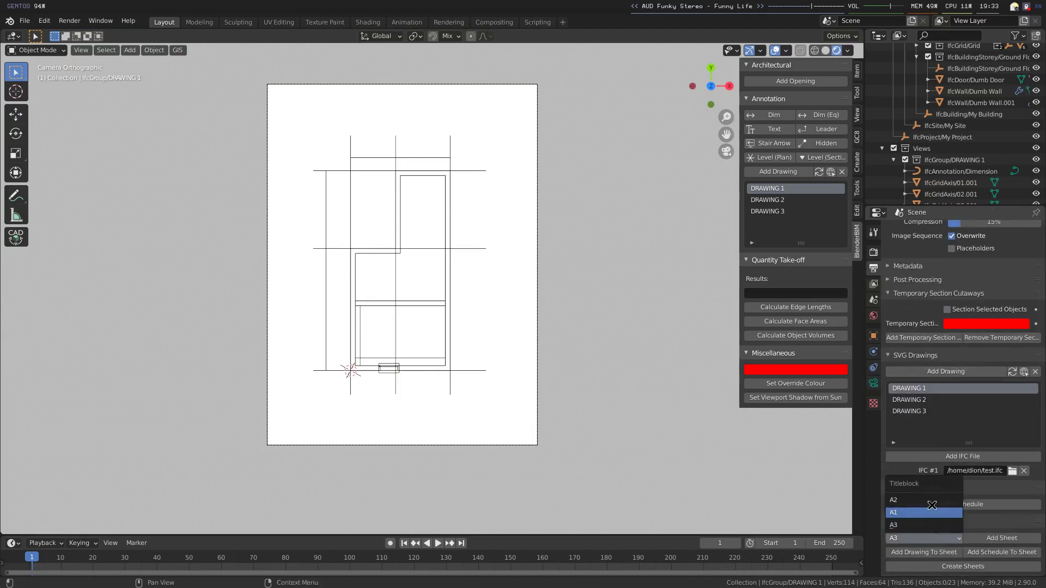
pyautogui.click(929, 538)
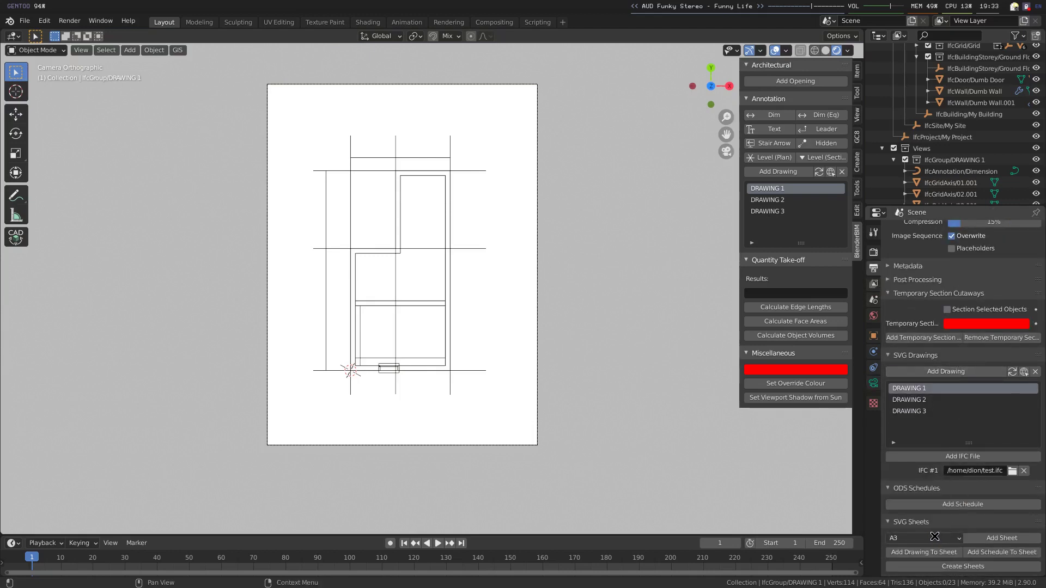
pyautogui.click(981, 539)
# Place DRAWING 1 on the new sheet, create the sheet PDF and view the whole page
pyautogui.scroll(-3, 978, 530)
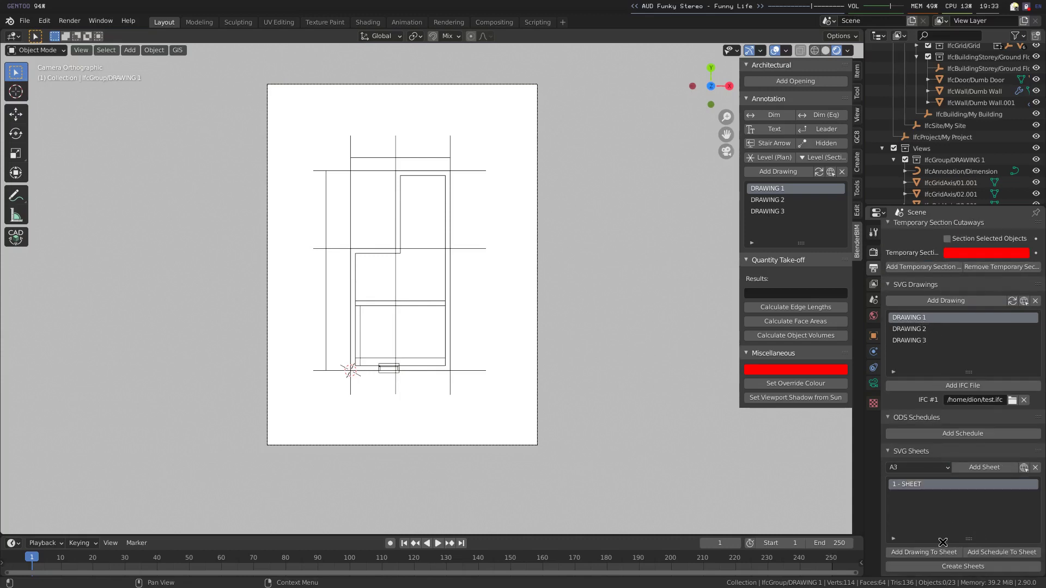
pyautogui.click(941, 568)
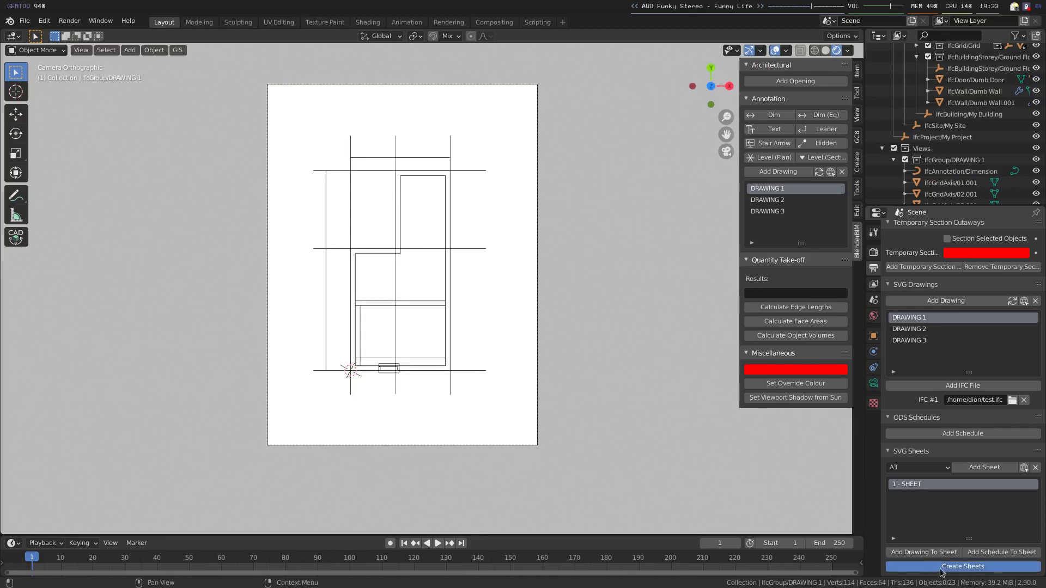
pyautogui.keyDown('ctrl'); pyautogui.scroll(-2, 282, 349); pyautogui.keyUp('ctrl')
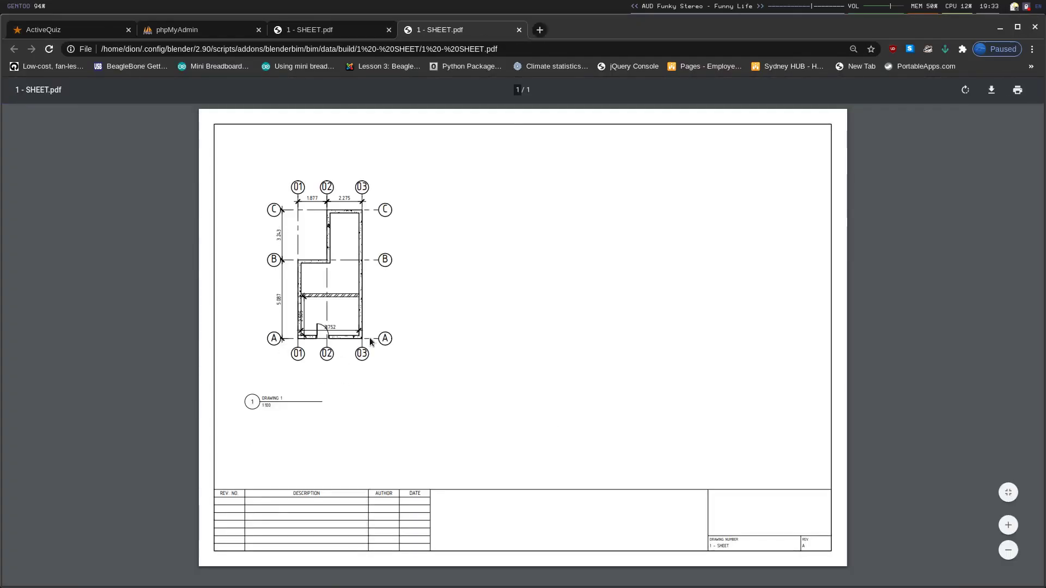
# Return to Blender, search the add-on preferences for bim and expand the BlenderBIM entry to examine its SVG and PDF commands
pyautogui.hotkey('alt', 'Tab')
pyautogui.click(42, 18)
pyautogui.click(93, 195)
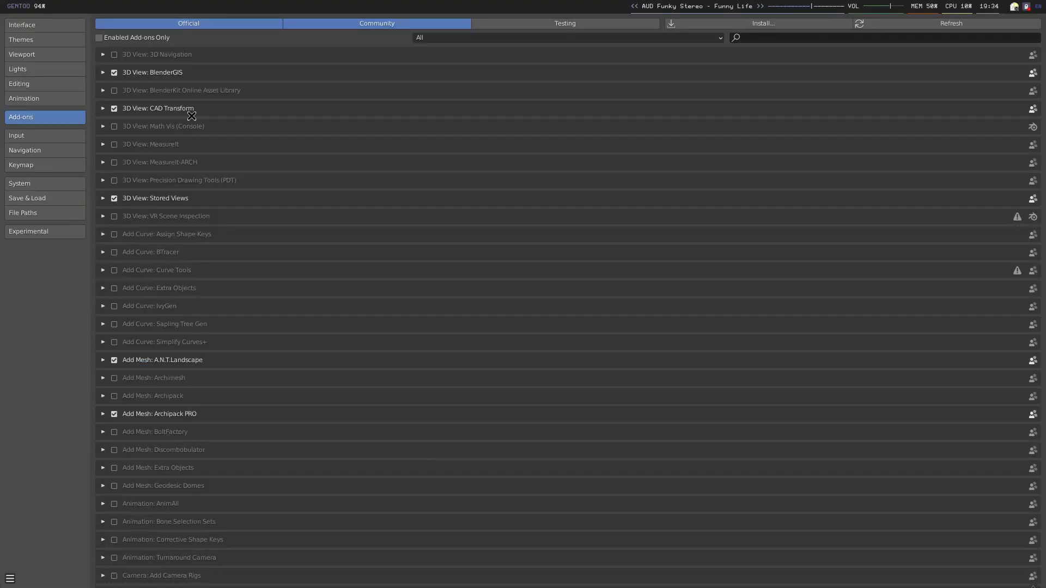
pyautogui.click(825, 38)
pyautogui.write('bim')
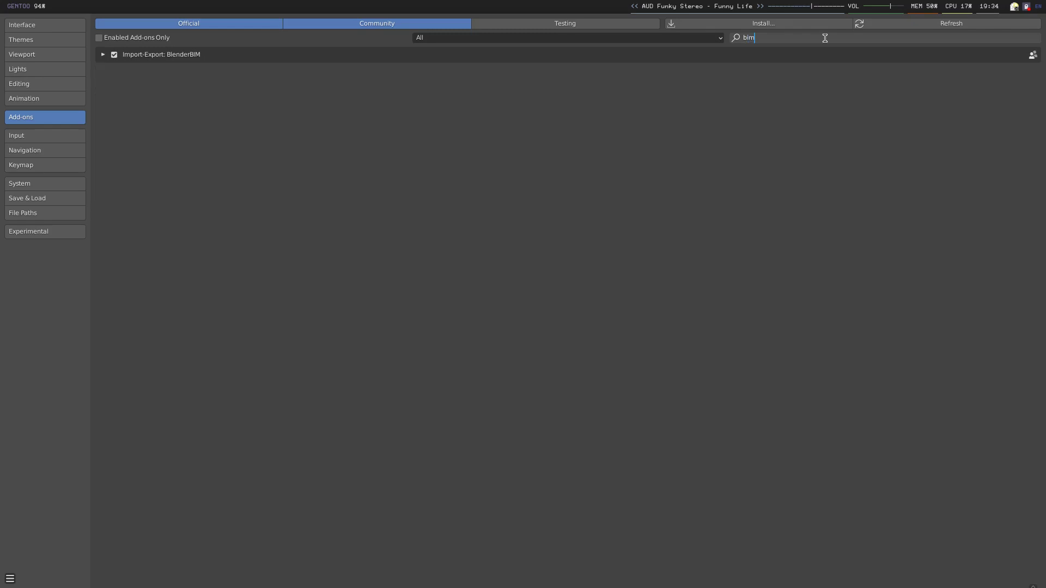
pyautogui.press('Return')
pyautogui.click(104, 55)
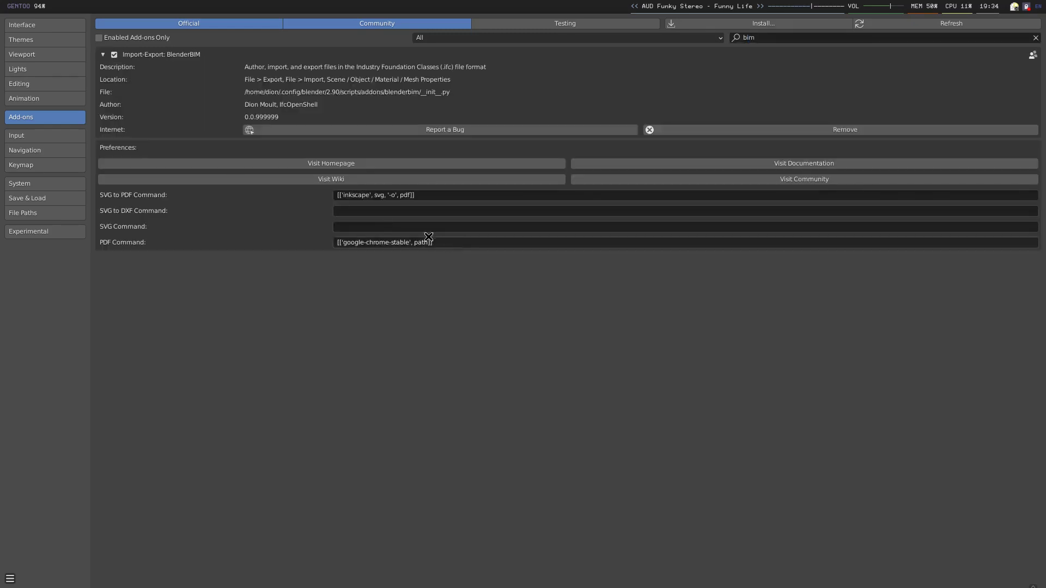